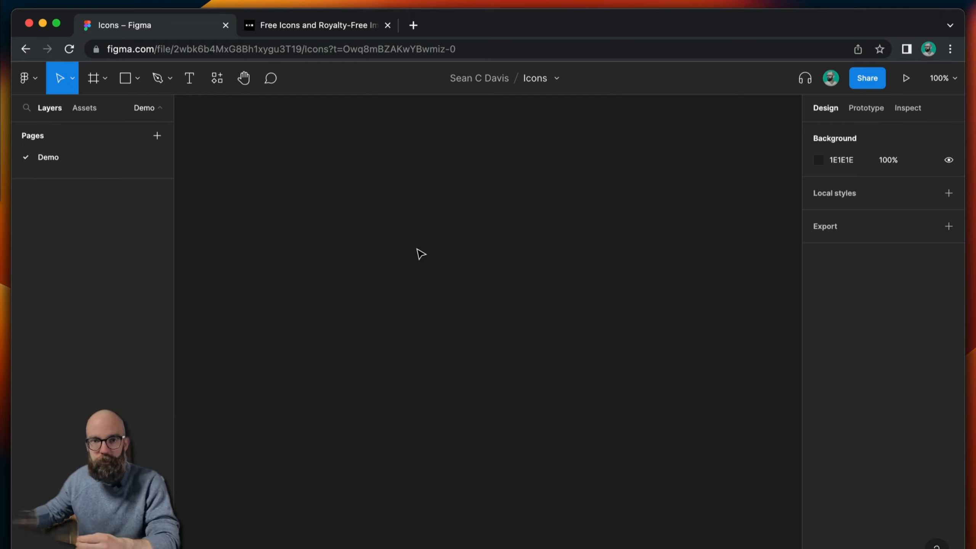
Leave the empty Icons file and switch to the Noun Project browser tab
{"action": "left_click", "coordinate": [321, 265]}
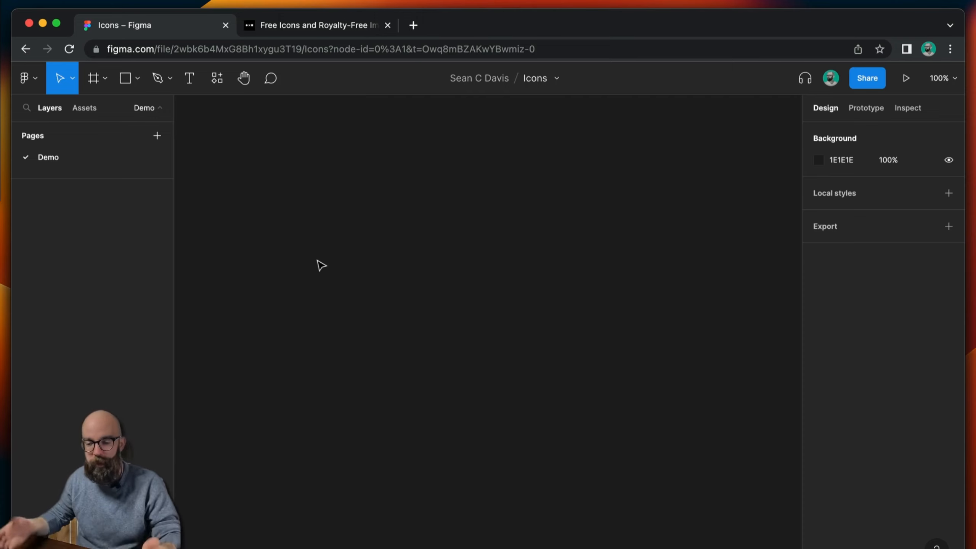
{"action": "left_click", "coordinate": [298, 28]}
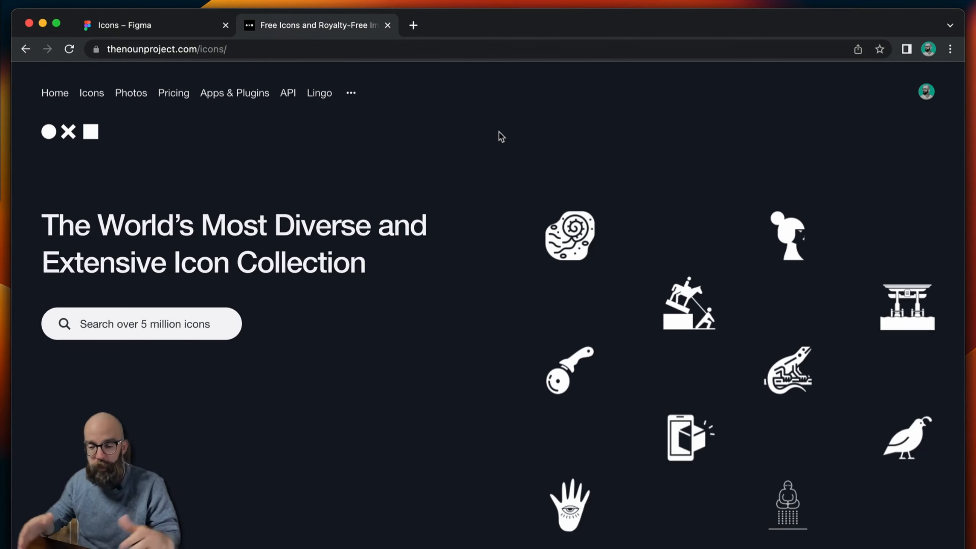
Search 'checkmark', open the rounded checkmark icon (checkmark-1409439) and download it as SVG
{"action": "left_click", "coordinate": [136, 324]}
{"action": "type", "text": "checkmark"}
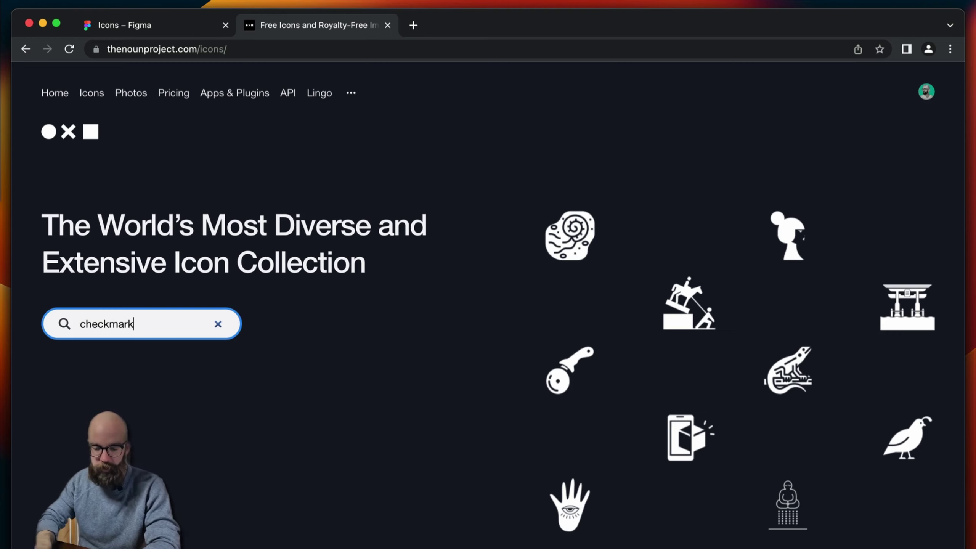
{"action": "key", "text": "Return"}
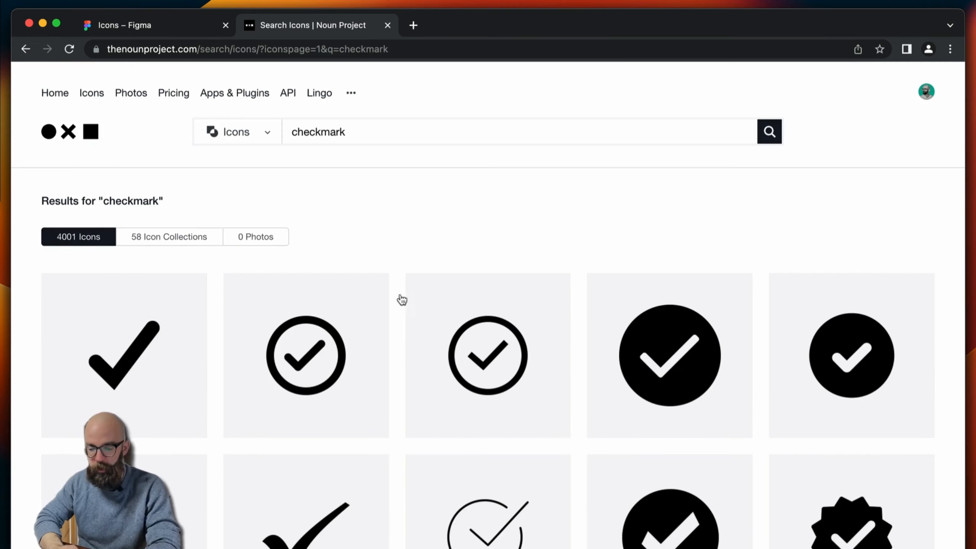
{"action": "scroll", "coordinate": [399, 240], "scroll_direction": "down", "scroll_amount": 2}
{"action": "scroll", "coordinate": [399, 240], "scroll_direction": "down", "scroll_amount": 3}
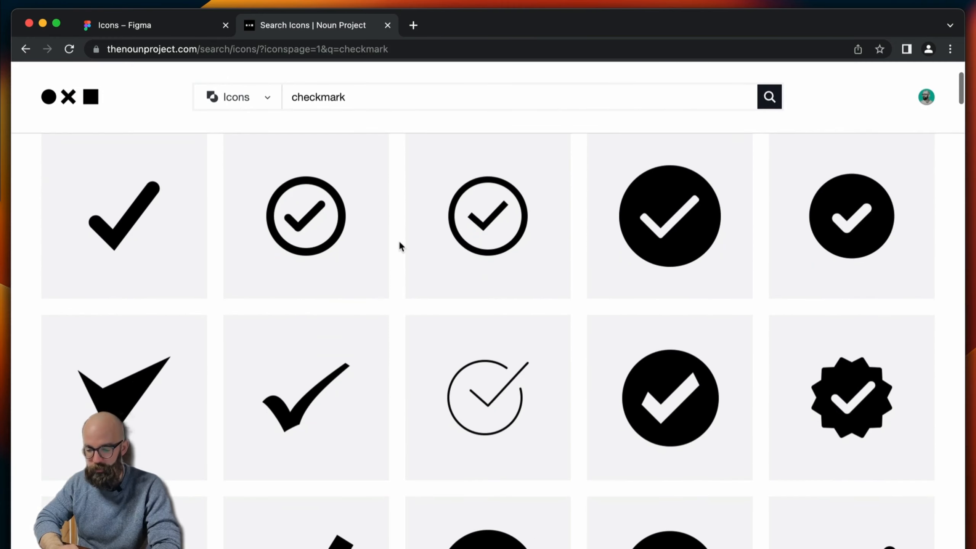
{"action": "scroll", "coordinate": [399, 240], "scroll_direction": "down", "scroll_amount": 3}
{"action": "scroll", "coordinate": [399, 239], "scroll_direction": "down", "scroll_amount": 3}
{"action": "scroll", "coordinate": [398, 240], "scroll_direction": "down", "scroll_amount": 2}
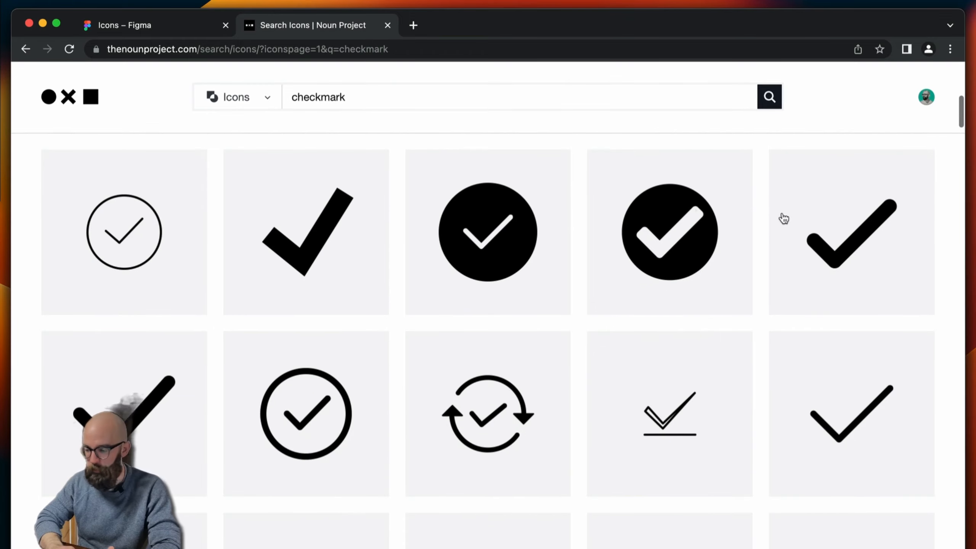
{"action": "left_click", "coordinate": [856, 230]}
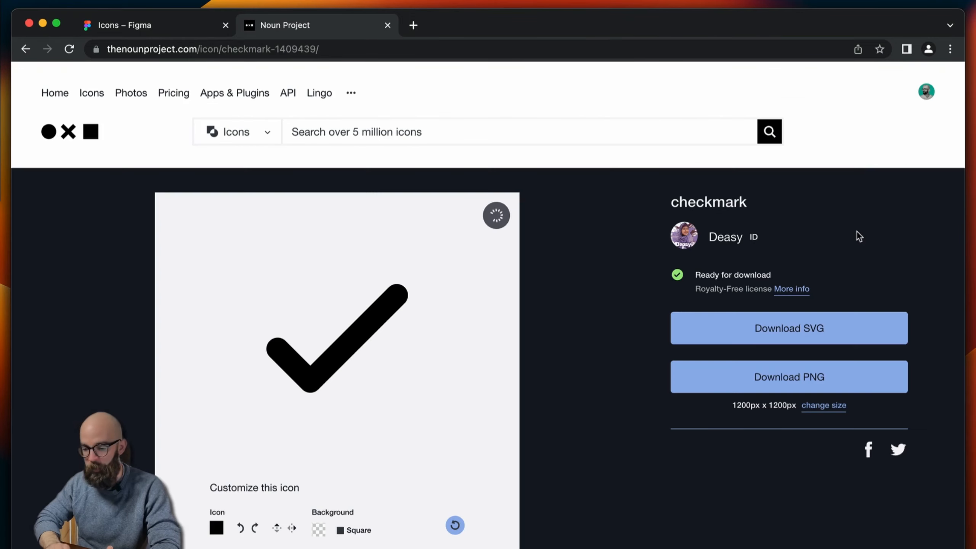
{"action": "left_click", "coordinate": [814, 328]}
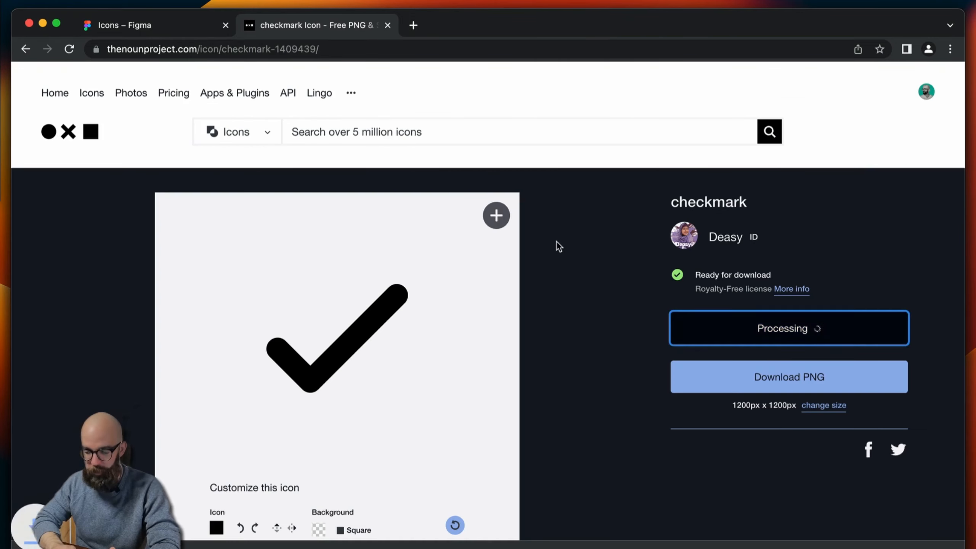
Drop the checkmark SVG onto the Figma canvas and move both vectors out of the imported frame
{"action": "key", "text": "ctrl+shift+Tab"}
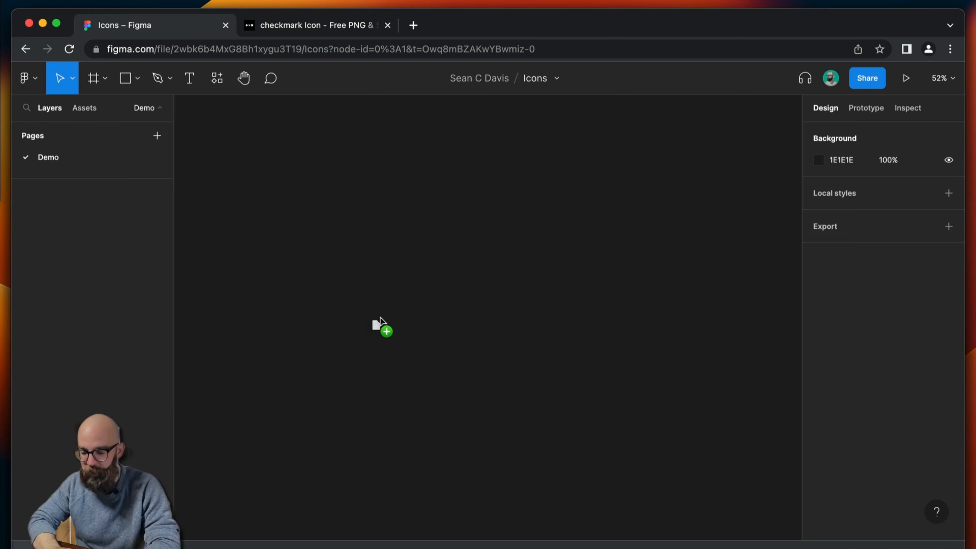
{"action": "left_click_drag", "start_coordinate": [381, 328], "coordinate": [412, 285]}
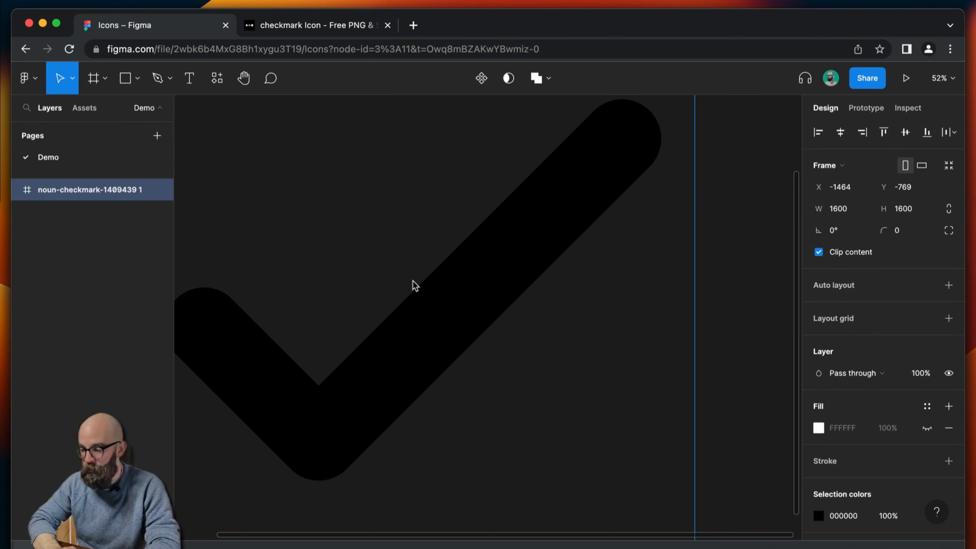
{"action": "key", "text": "minus"}
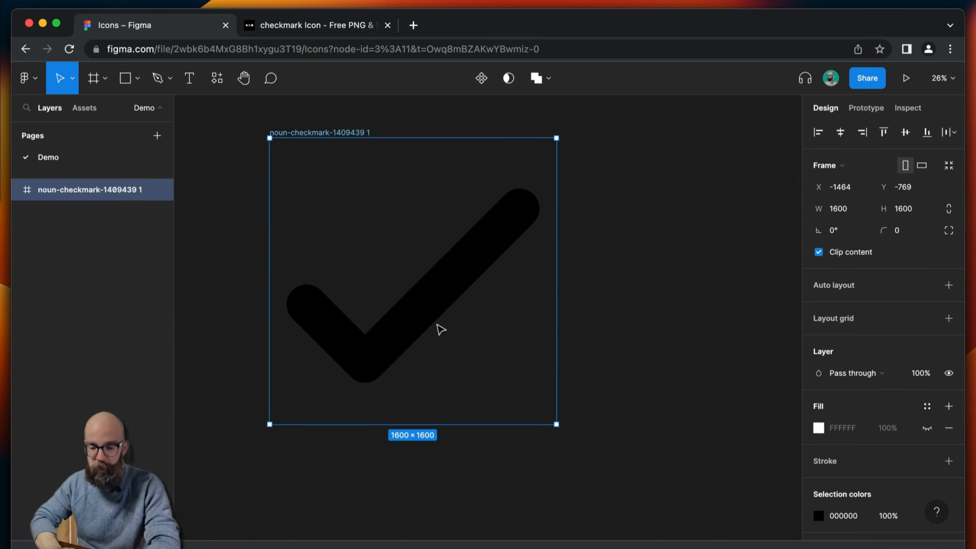
{"action": "mouse_move", "coordinate": [92, 190]}
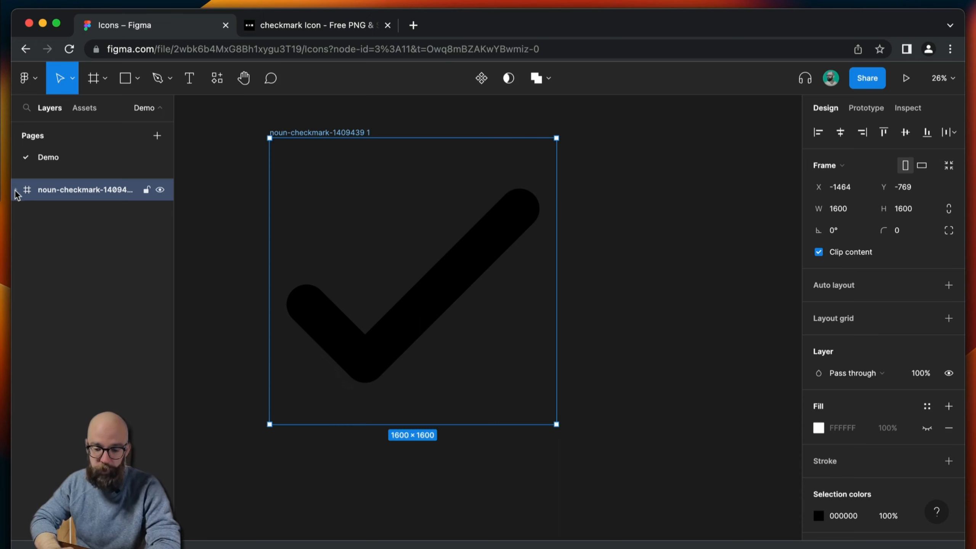
{"action": "left_click", "coordinate": [16, 190]}
{"action": "left_click", "coordinate": [27, 211]}
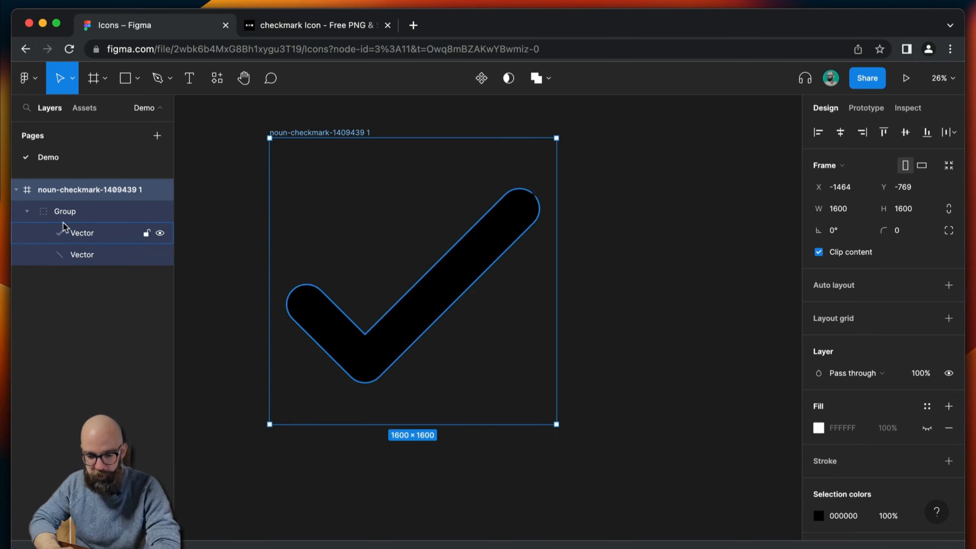
{"action": "left_click", "coordinate": [86, 240], "text": "shift"}
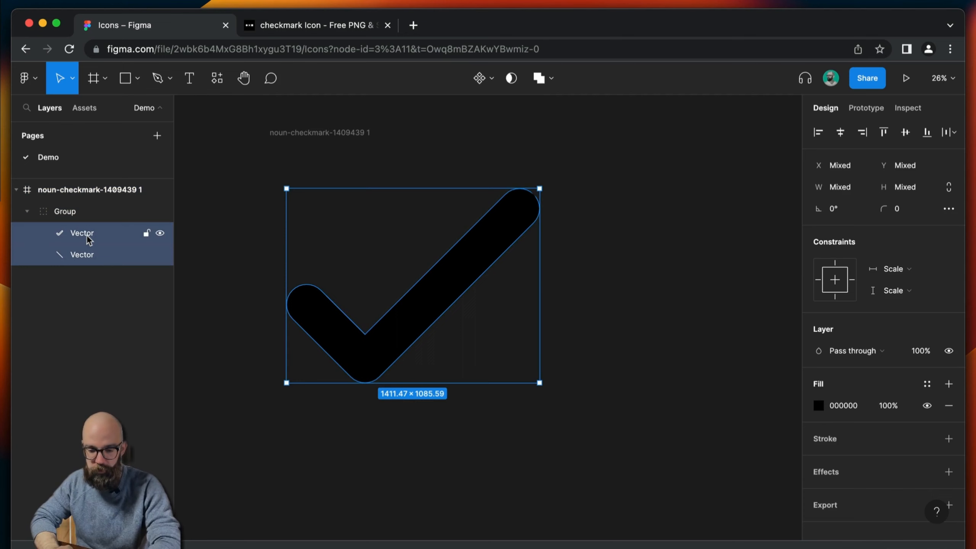
{"action": "mouse_move", "coordinate": [86, 240]}
{"action": "left_mouse_down"}
{"action": "mouse_move", "coordinate": [69, 183]}
{"action": "mouse_move", "coordinate": [85, 238]}
{"action": "left_mouse_up"}
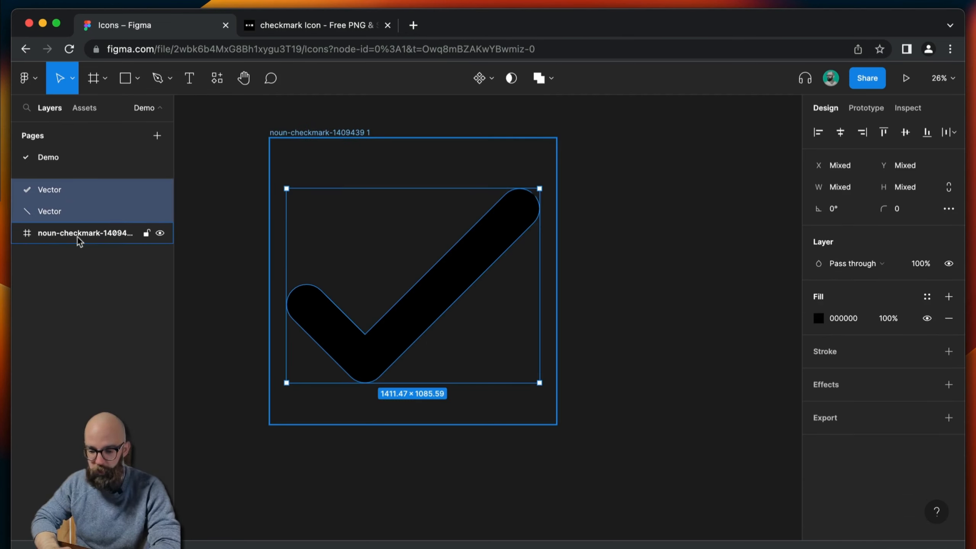
Delete the empty imported frame and the small extra vector, leaving one checkmark vector
{"action": "left_click", "coordinate": [78, 238]}
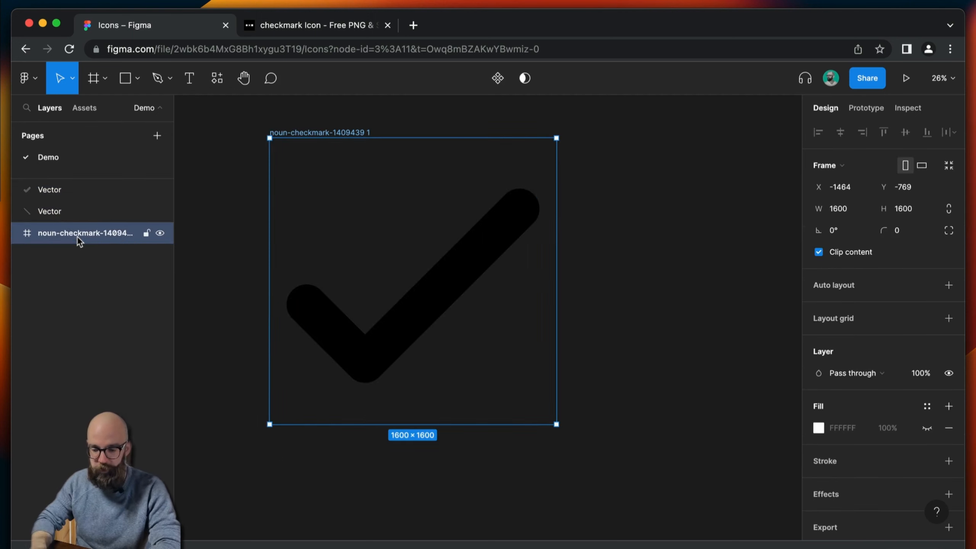
{"action": "key", "text": "Delete"}
{"action": "left_click", "coordinate": [65, 188]}
{"action": "left_click", "coordinate": [63, 214]}
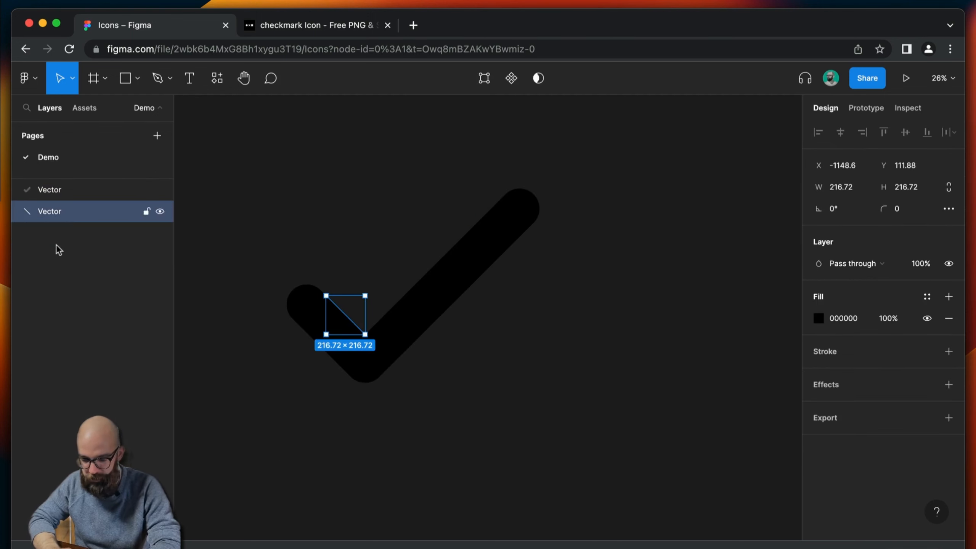
{"action": "key", "text": "Delete"}
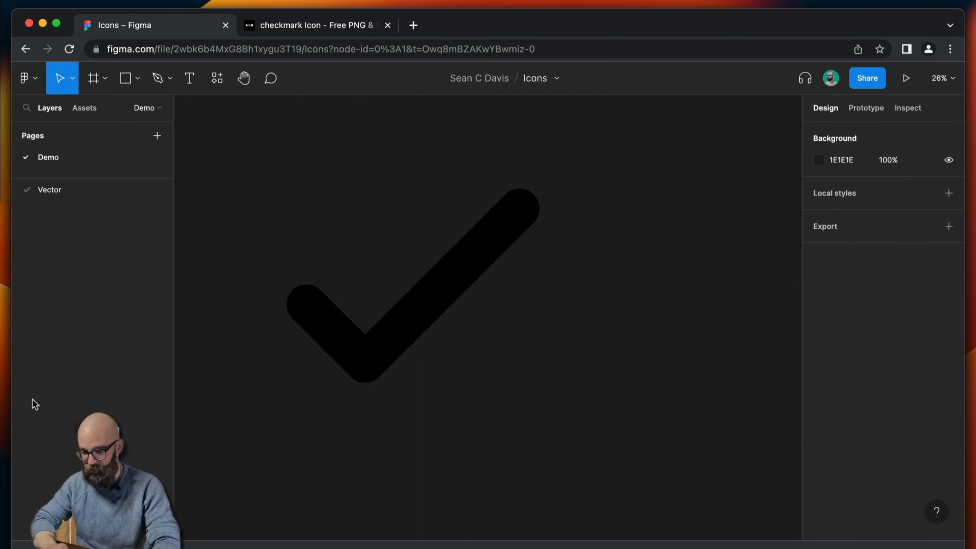
{"action": "left_click", "coordinate": [418, 328]}
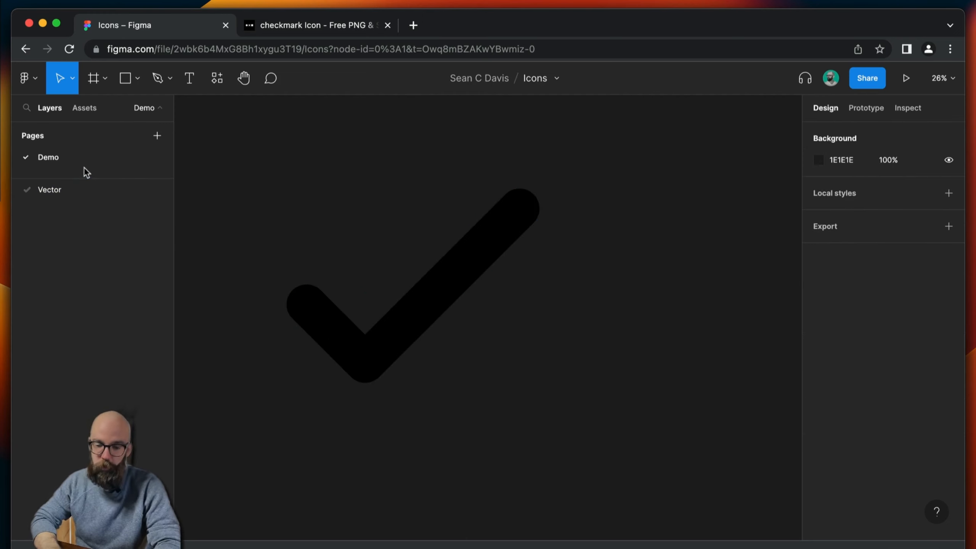
With proportions constrained, set the checkmark vector's width to 100 (height about 76.91)
{"action": "left_click", "coordinate": [80, 188]}
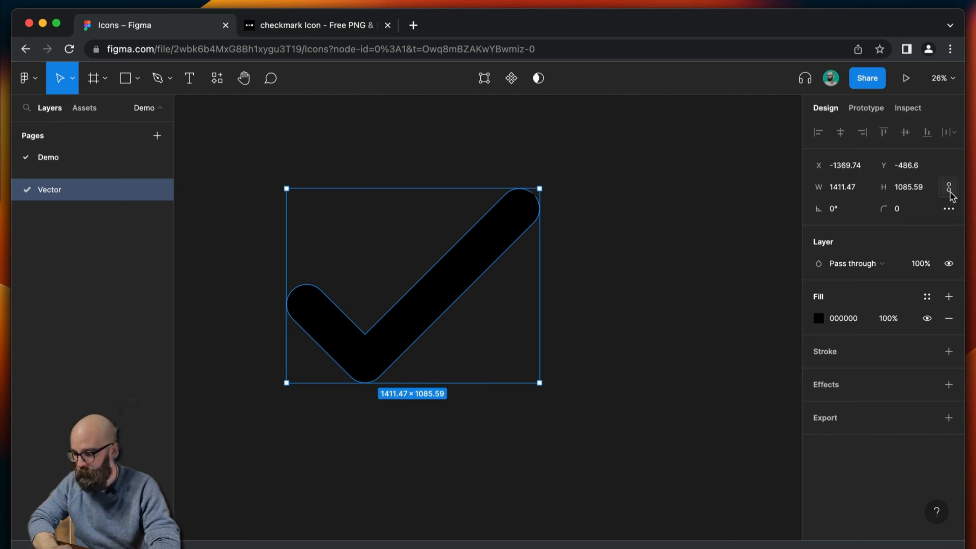
{"action": "left_click", "coordinate": [949, 188]}
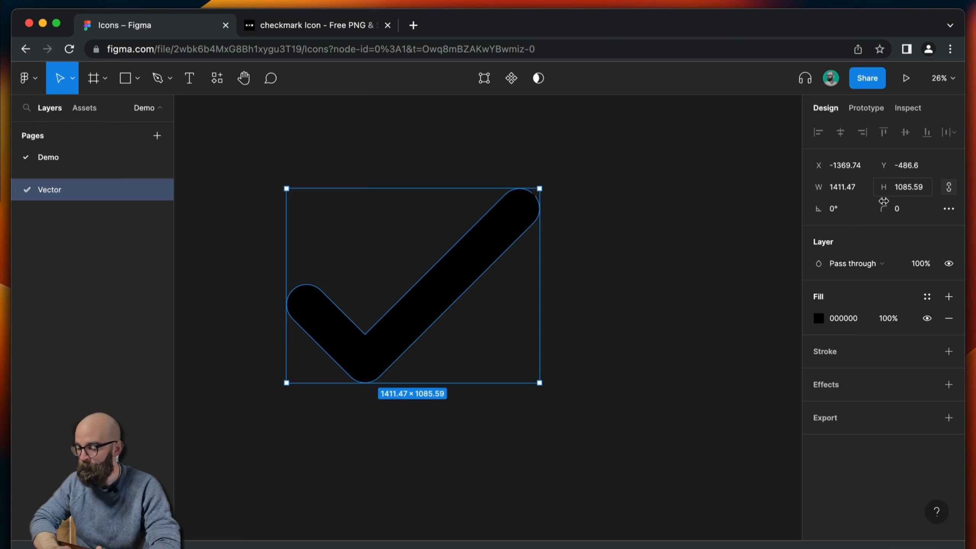
{"action": "left_click", "coordinate": [843, 187]}
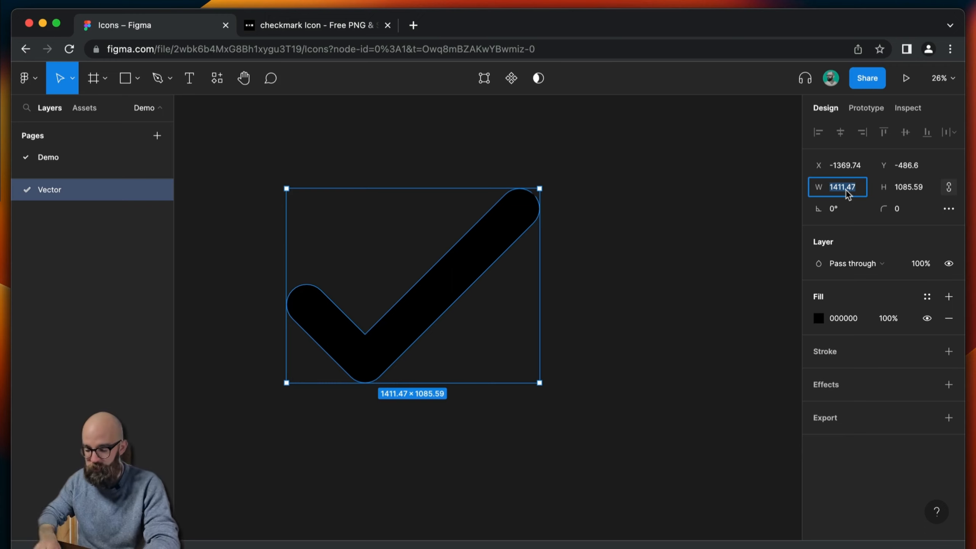
{"action": "type", "text": "100"}
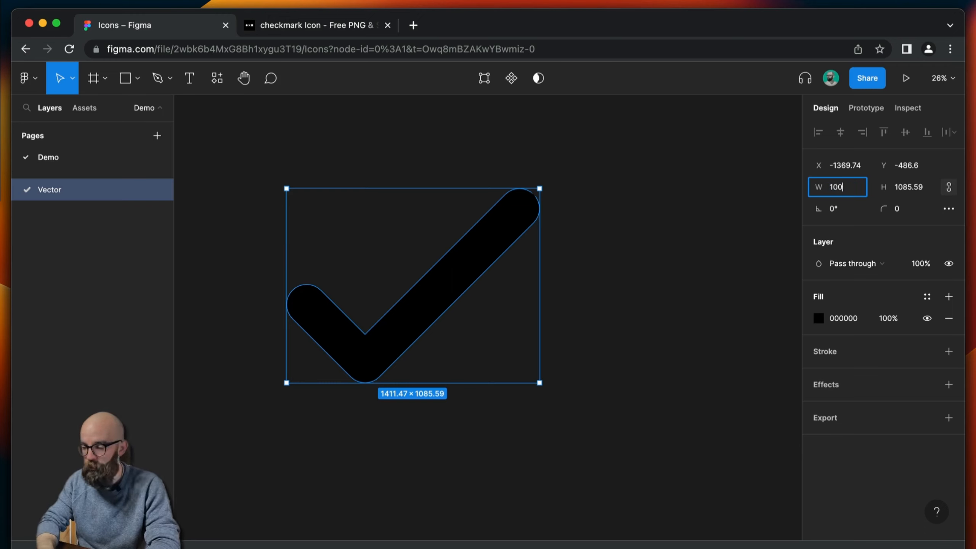
{"action": "key", "text": "Return"}
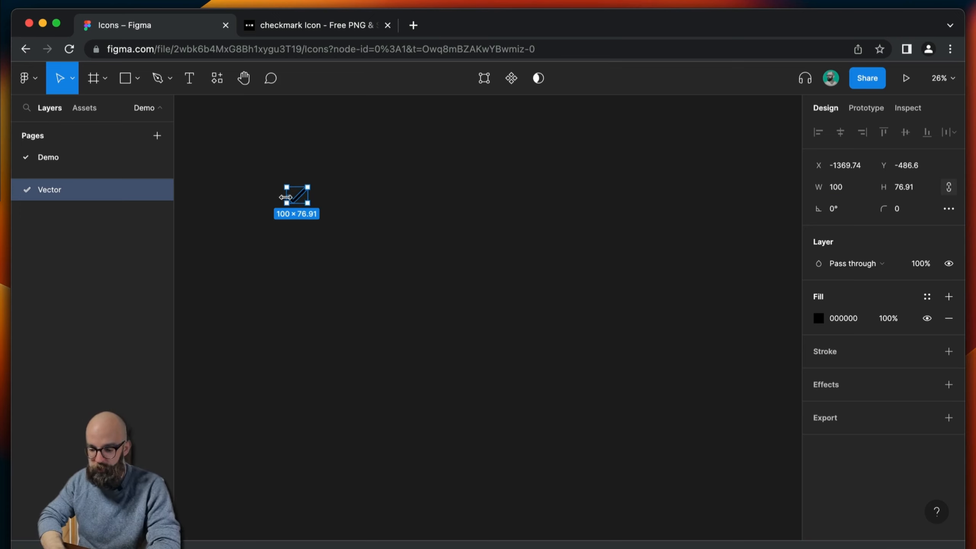
{"action": "scroll", "coordinate": [286, 198], "scroll_direction": "up", "scroll_amount": 8}
Wrap the checkmark in a new Frame 1 and keep it centered horizontally and vertically
{"action": "left_click_drag", "start_coordinate": [542, 187], "coordinate": [576, 299]}
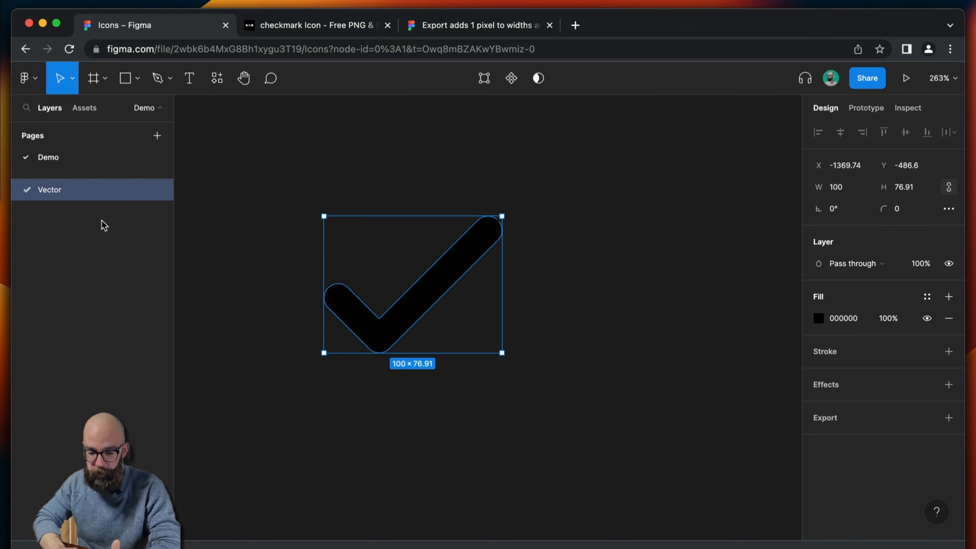
{"action": "right_click", "coordinate": [87, 198]}
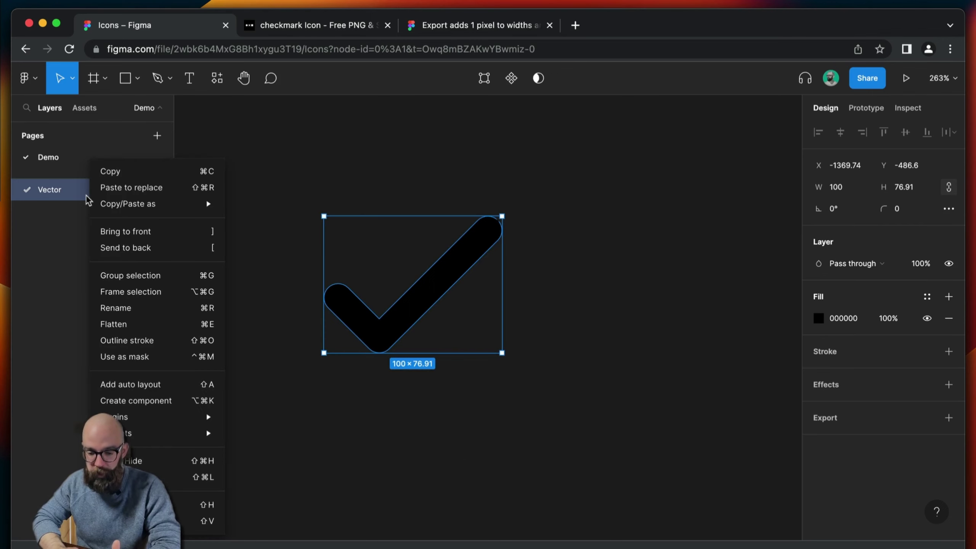
{"action": "left_click", "coordinate": [166, 298]}
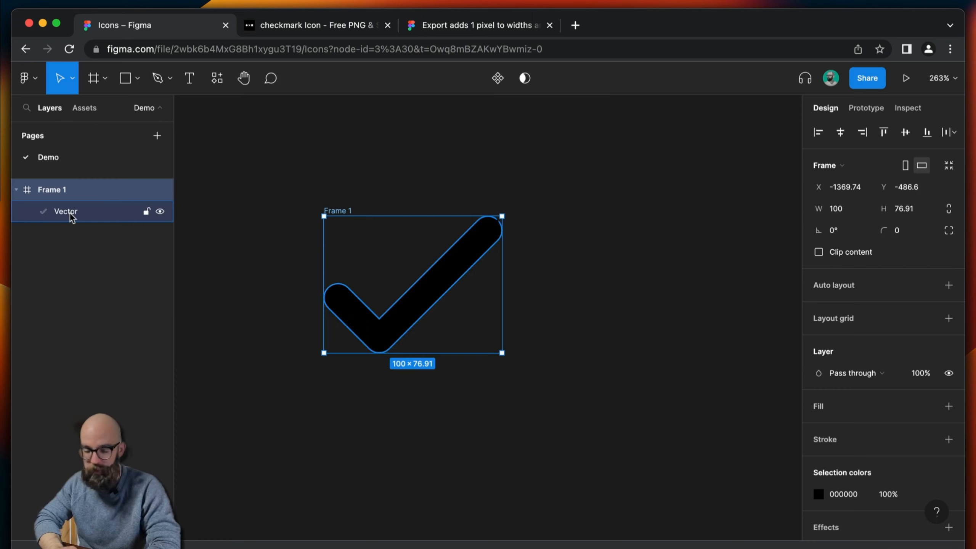
{"action": "left_click", "coordinate": [71, 217]}
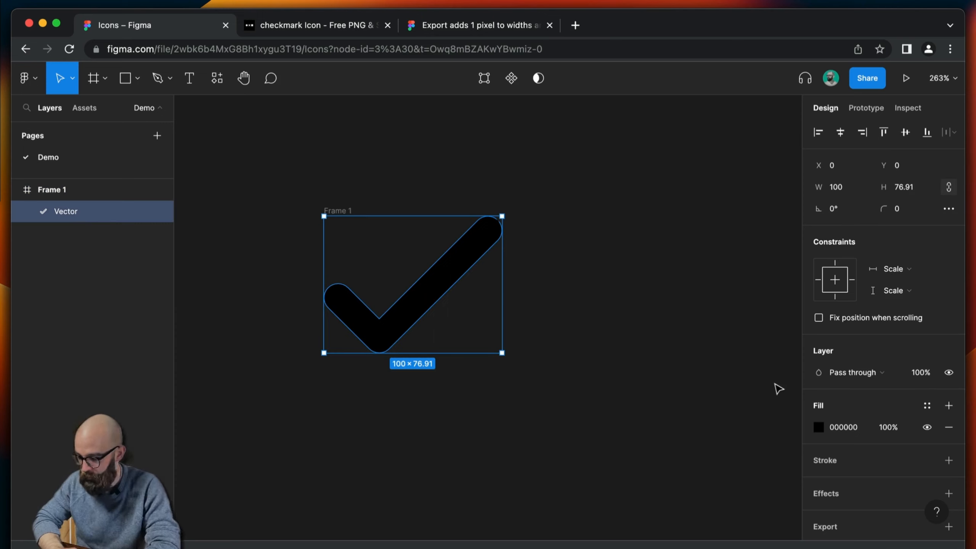
{"action": "left_click", "coordinate": [836, 283]}
{"action": "left_click", "coordinate": [836, 283]}
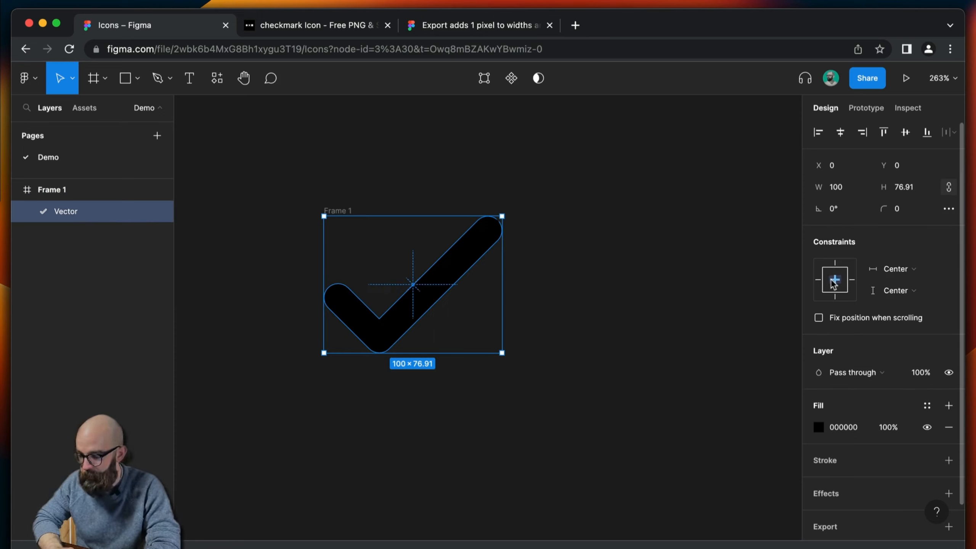
Set Frame 1's height to 100 for a 100×100 square and copy the frame as SVG
{"action": "left_click", "coordinate": [53, 190]}
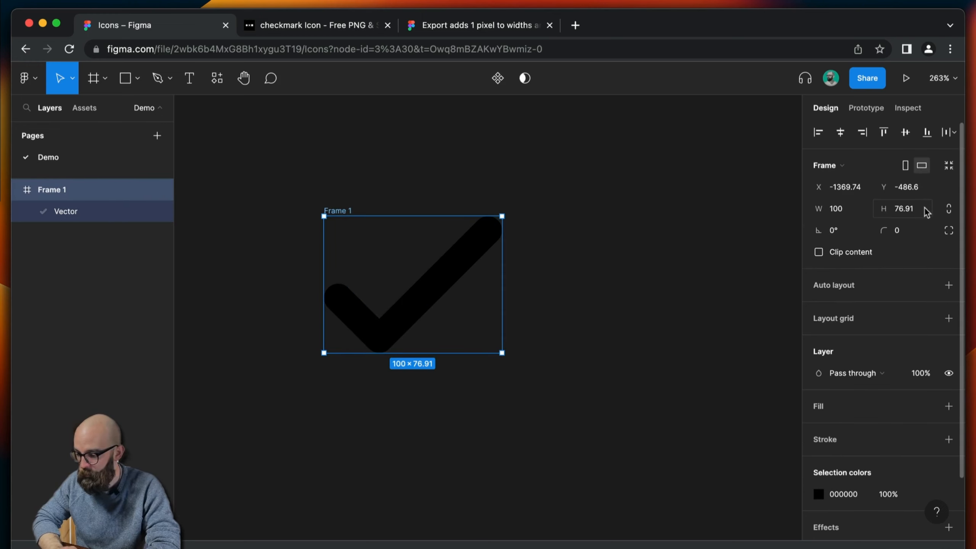
{"action": "left_click", "coordinate": [908, 209]}
{"action": "type", "text": "100"}
{"action": "key", "text": "Return"}
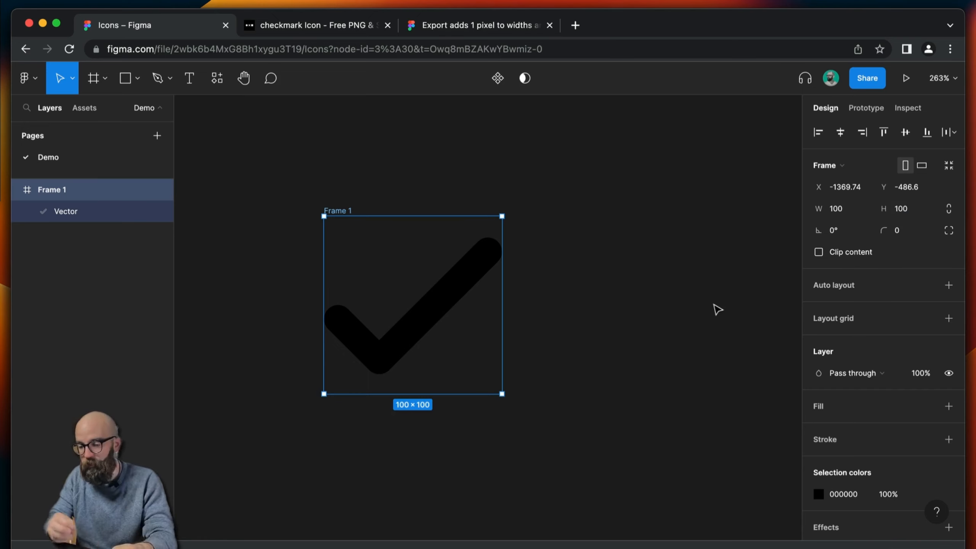
{"action": "right_click", "coordinate": [60, 195]}
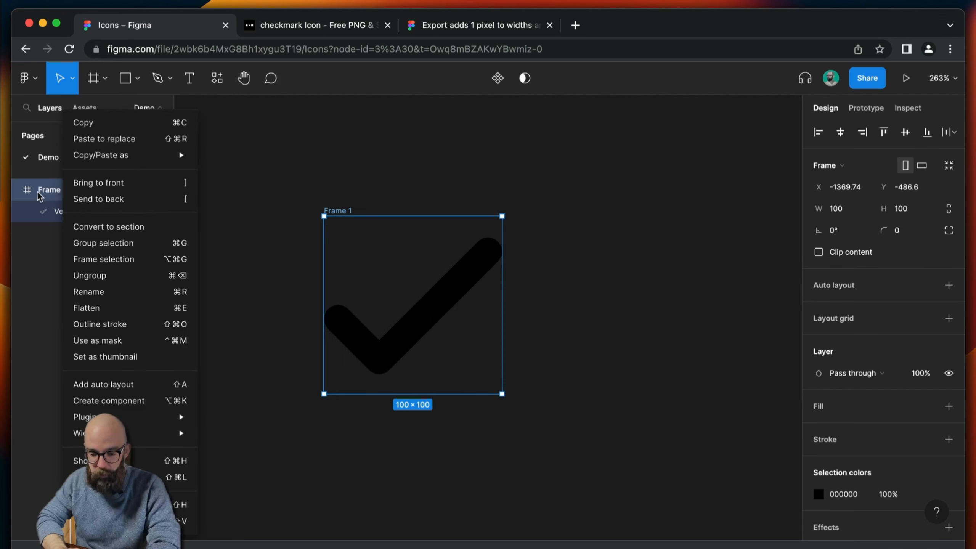
{"action": "mouse_move", "coordinate": [107, 156]}
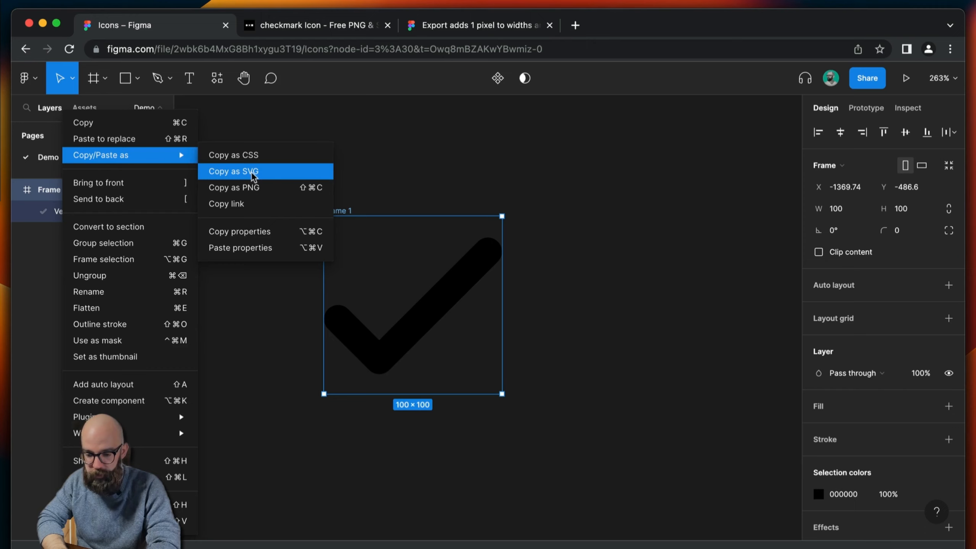
{"action": "left_click", "coordinate": [268, 173]}
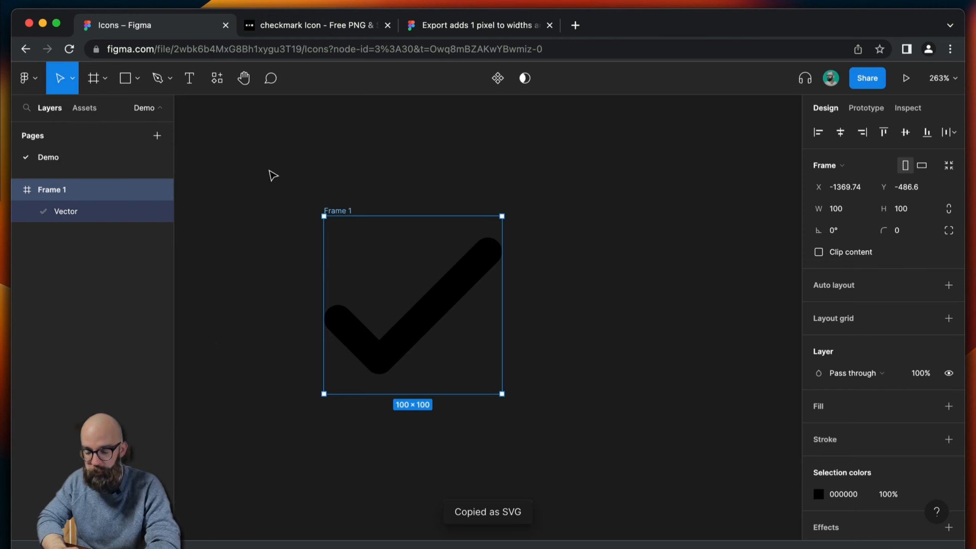
{"action": "key", "text": "super+Tab"}
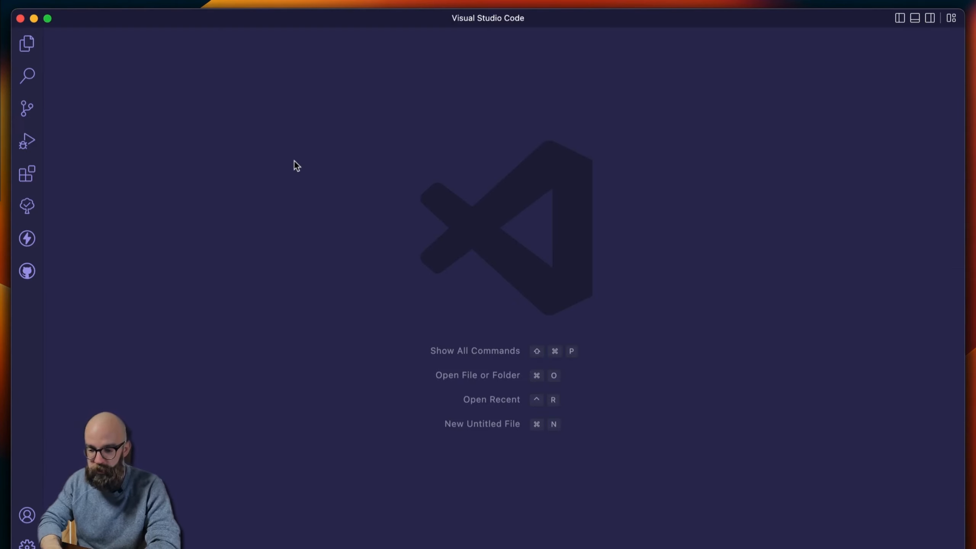
Paste the SVG markup into a new untitled VS Code file and select its width value 101
{"action": "key", "text": "super+n"}
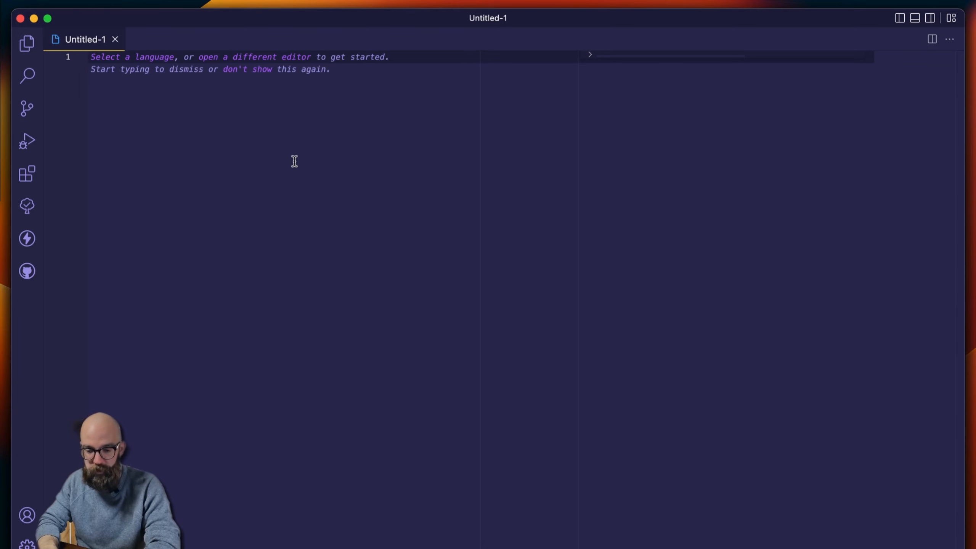
{"action": "key", "text": "super+v"}
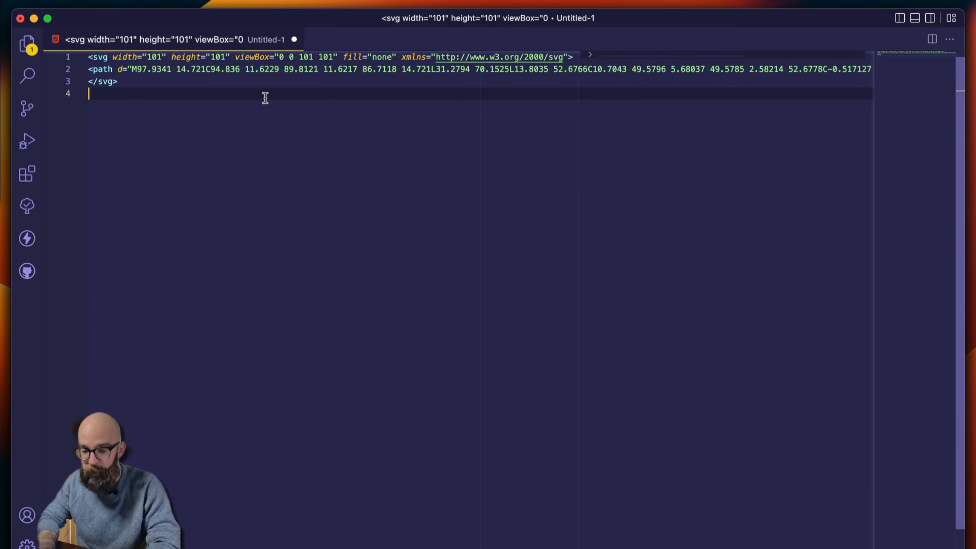
{"action": "key", "text": "super+Up"}
{"action": "key", "text": "shift+alt+Right"}
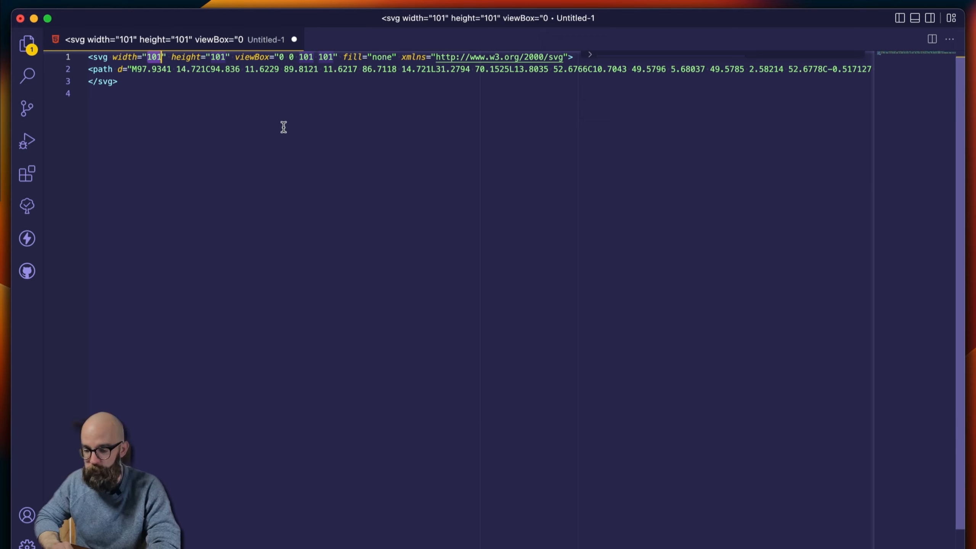
{"action": "key", "text": "super+Tab"}
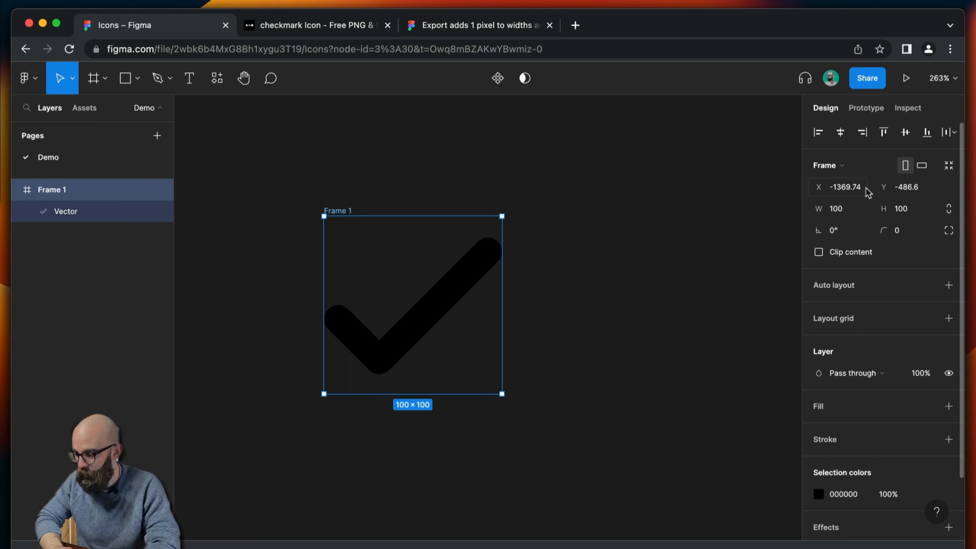
{"action": "scroll", "coordinate": [592, 264], "scroll_direction": "down", "scroll_amount": 8}
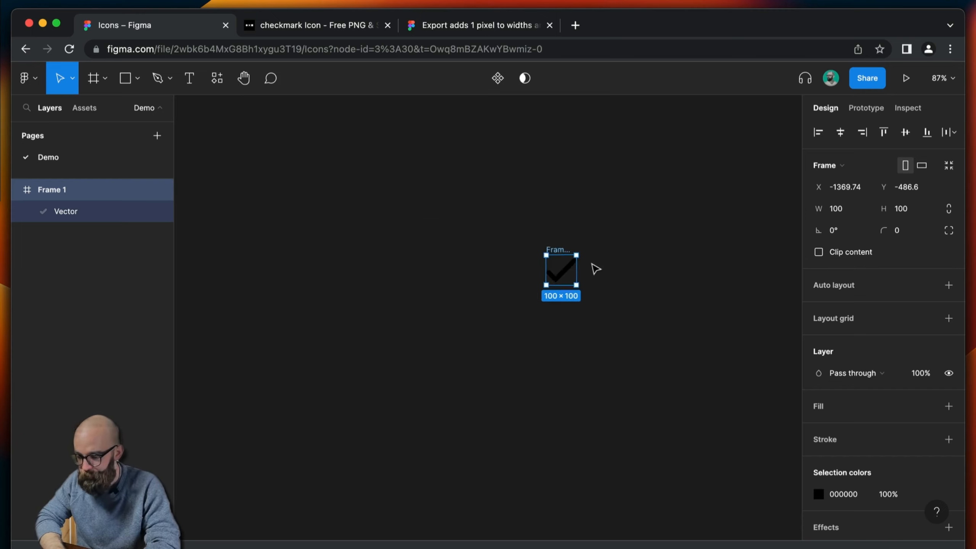
{"action": "scroll", "coordinate": [592, 263], "scroll_direction": "down", "scroll_amount": 2}
Set the frame's X and Y to 0 and copy it as SVG again
{"action": "left_click", "coordinate": [848, 187]}
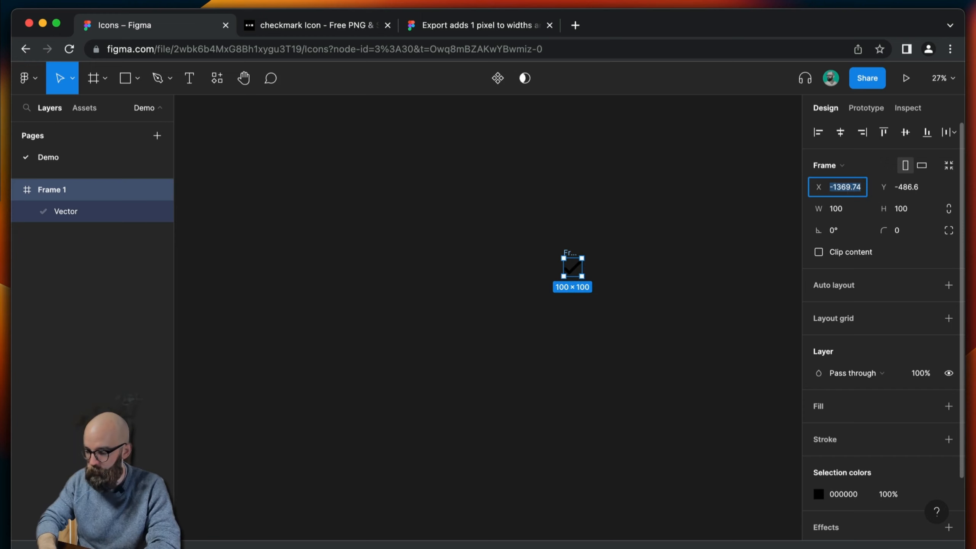
{"action": "type", "text": "0"}
{"action": "key", "text": "Tab"}
{"action": "type", "text": "0"}
{"action": "key", "text": "Return"}
{"action": "scroll", "coordinate": [445, 415], "scroll_direction": "down", "scroll_amount": 5}
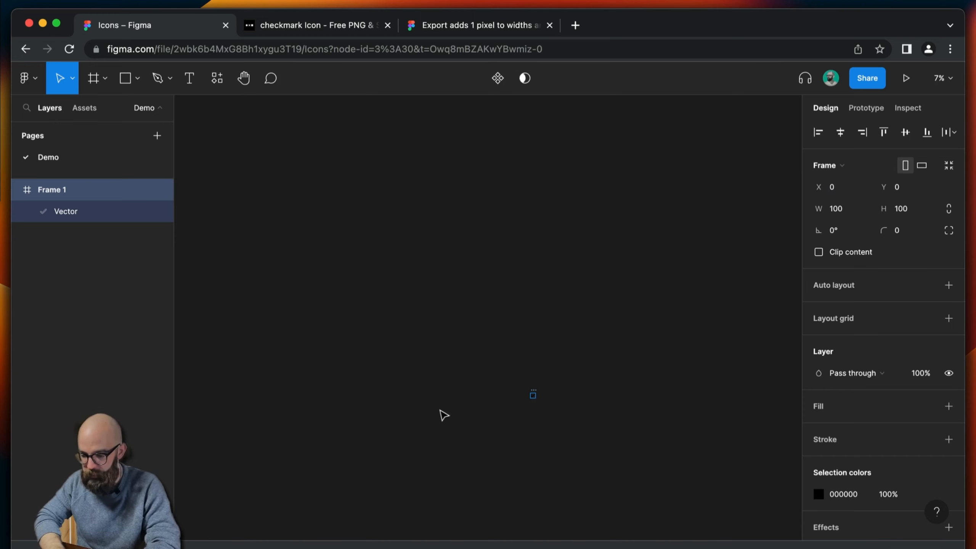
{"action": "scroll", "coordinate": [556, 402], "scroll_direction": "up", "scroll_amount": 3}
{"action": "scroll", "coordinate": [445, 453], "scroll_direction": "up", "scroll_amount": 6}
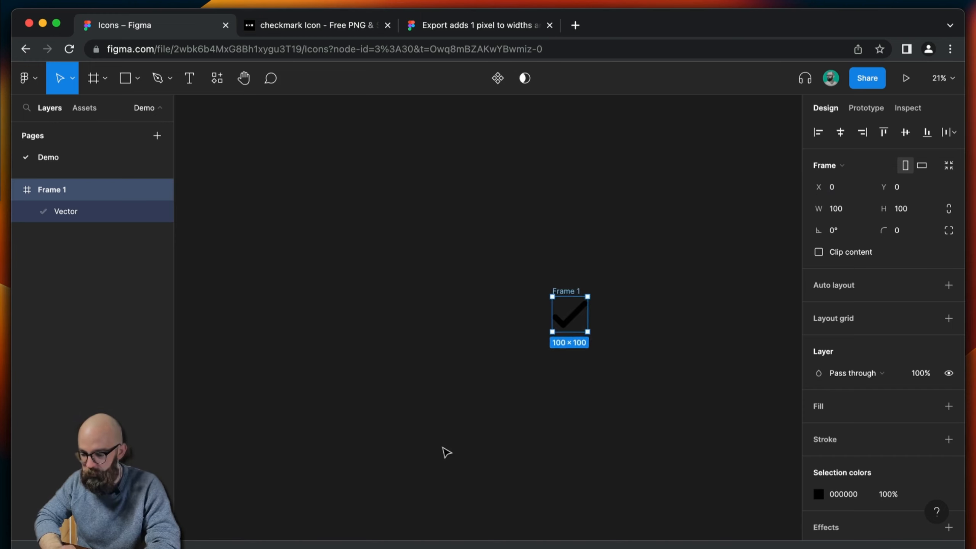
{"action": "scroll", "coordinate": [445, 453], "scroll_direction": "up", "scroll_amount": 4}
{"action": "scroll", "coordinate": [447, 453], "scroll_direction": "up", "scroll_amount": 2}
{"action": "right_click", "coordinate": [115, 196]}
{"action": "mouse_move", "coordinate": [153, 155]}
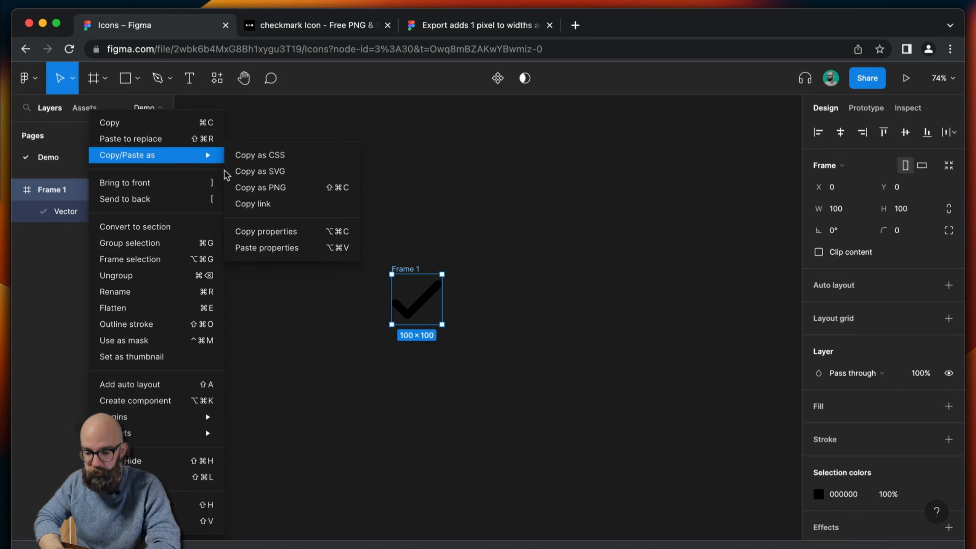
{"action": "left_click", "coordinate": [262, 172]}
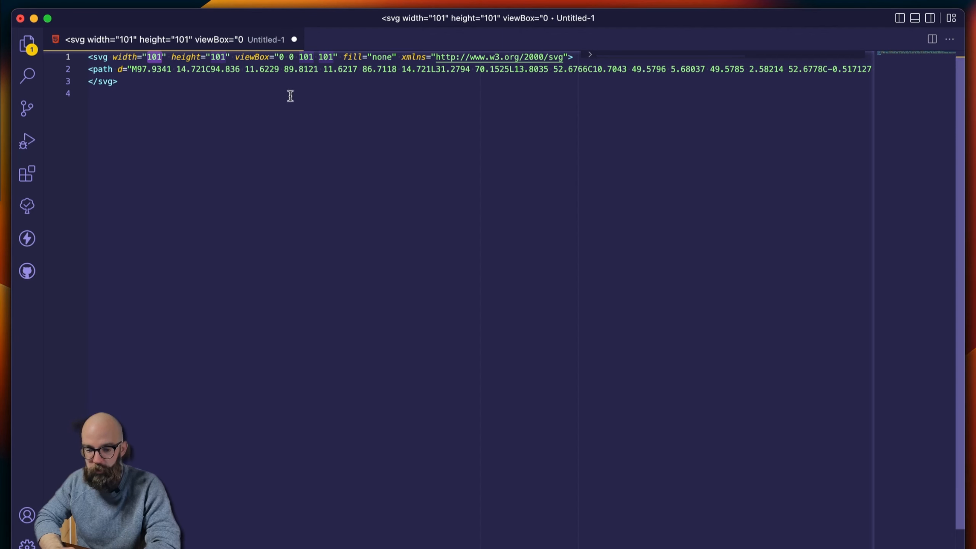
Replace the old markup in Untitled-1 with the re-copied SVG and check it reads width 100
{"action": "key", "text": "super+a"}
{"action": "key", "text": "BackSpace"}
{"action": "key", "text": "super+v"}
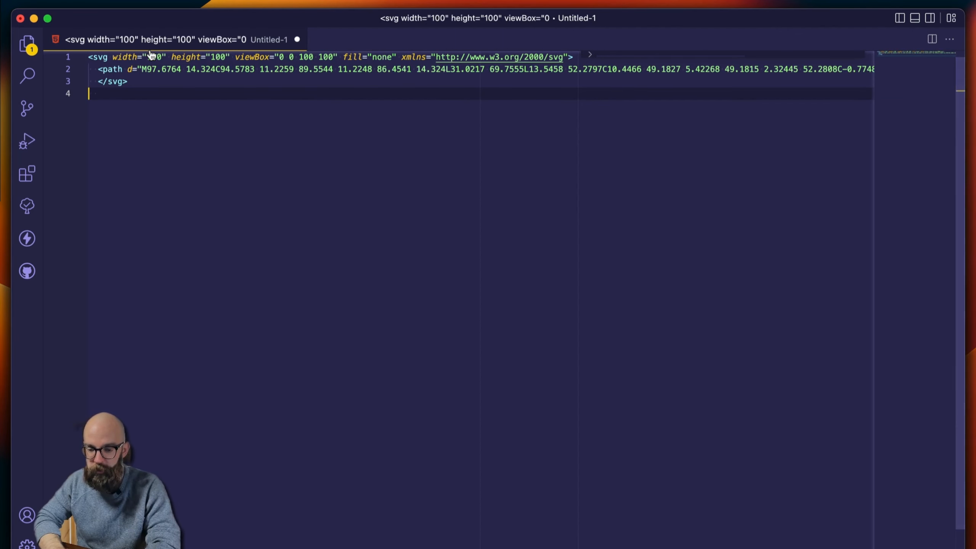
{"action": "double_click", "coordinate": [153, 56]}
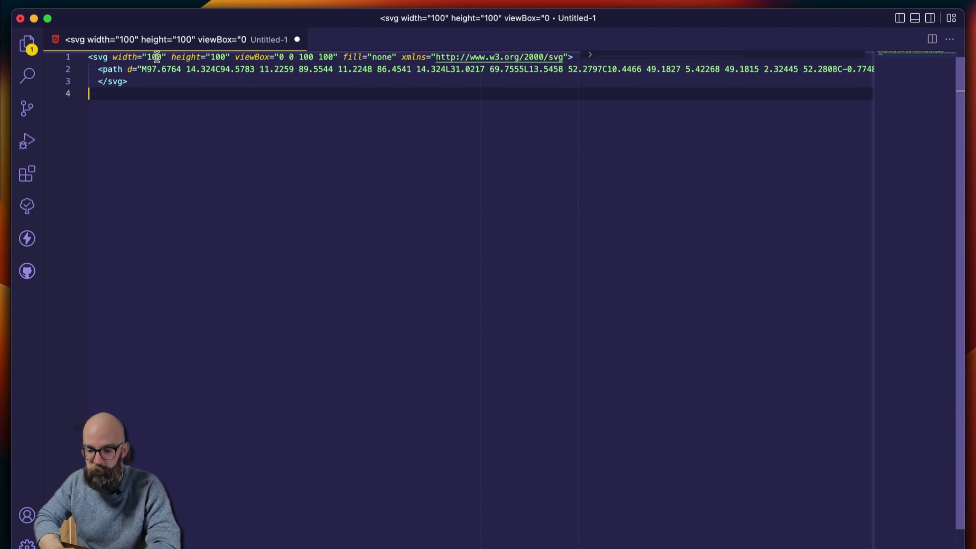
{"action": "left_click", "coordinate": [298, 125]}
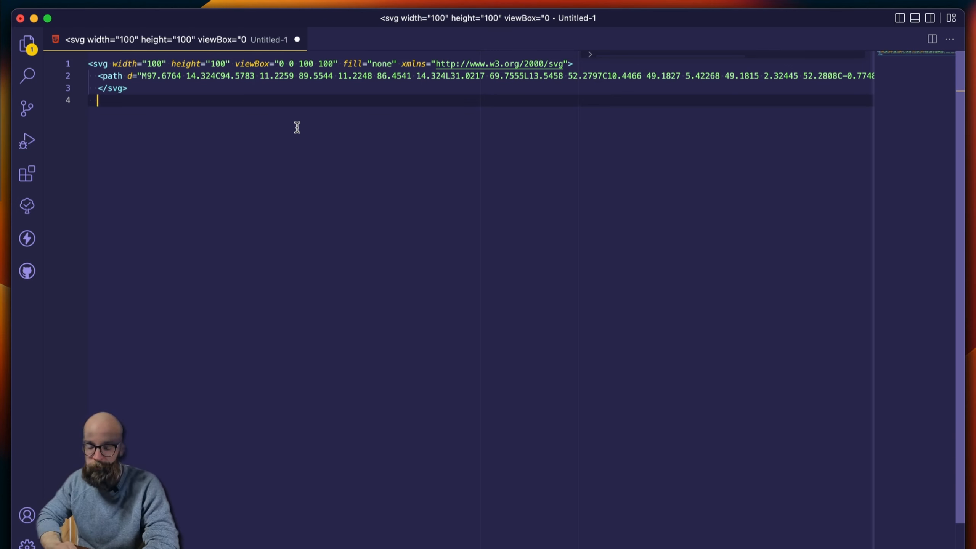
{"action": "key", "text": "super+Tab"}
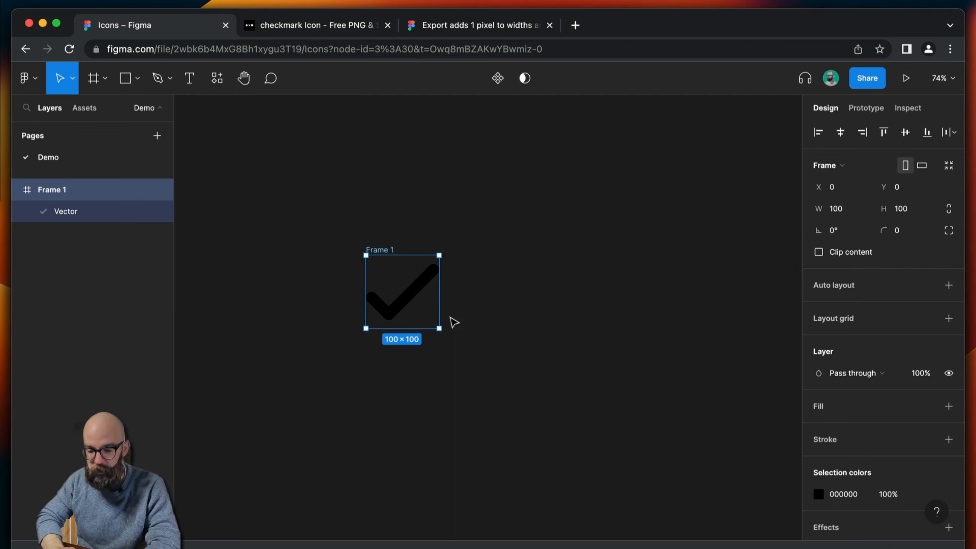
{"action": "scroll", "coordinate": [450, 321], "scroll_direction": "up", "scroll_amount": 5}
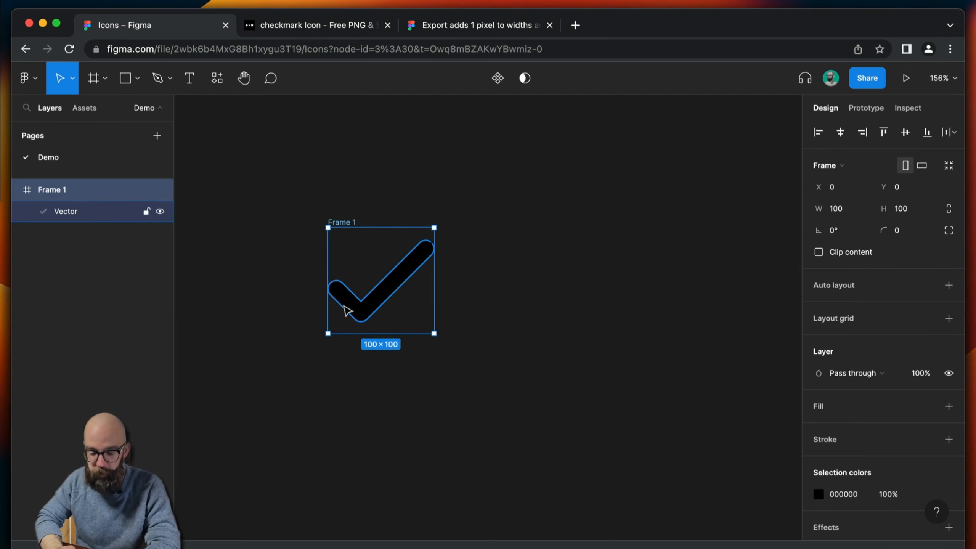
Create a component from Frame 1 and rename it Icon
{"action": "right_click", "coordinate": [87, 189]}
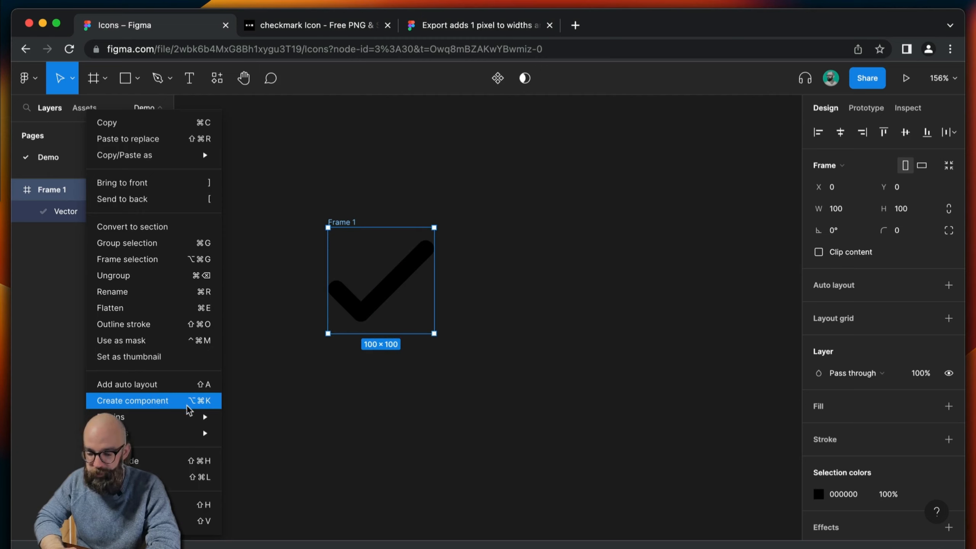
{"action": "left_click", "coordinate": [161, 403]}
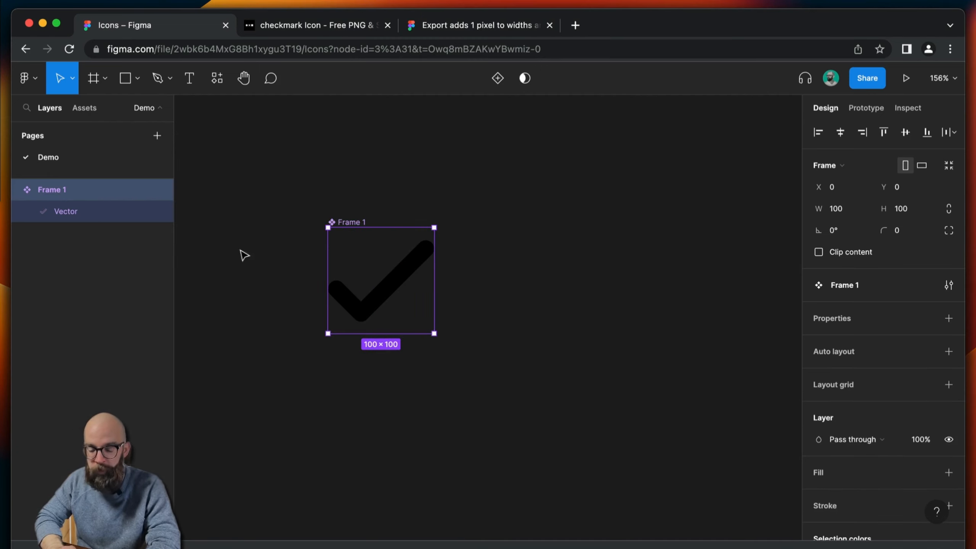
{"action": "double_click", "coordinate": [55, 190]}
{"action": "type", "text": "I"}
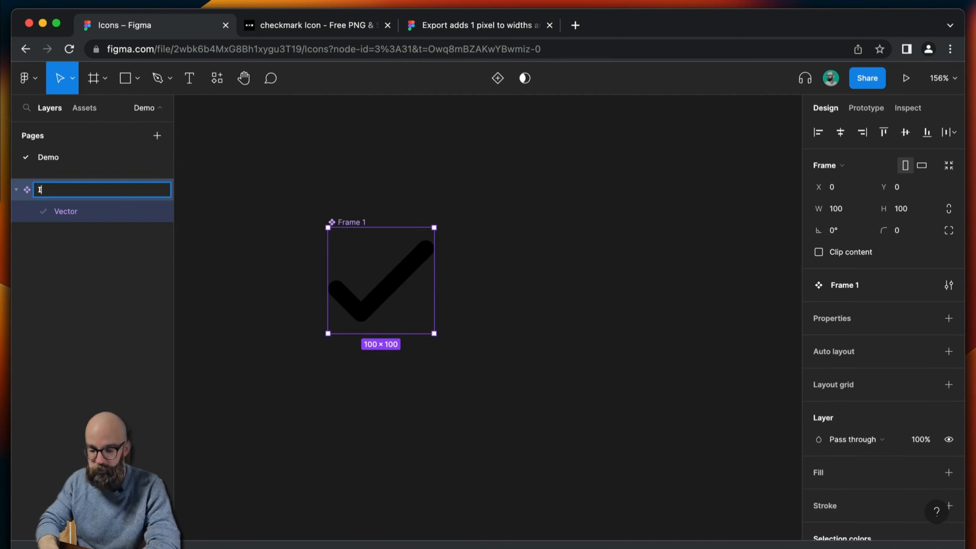
{"action": "type", "text": "con"}
{"action": "key", "text": "Return"}
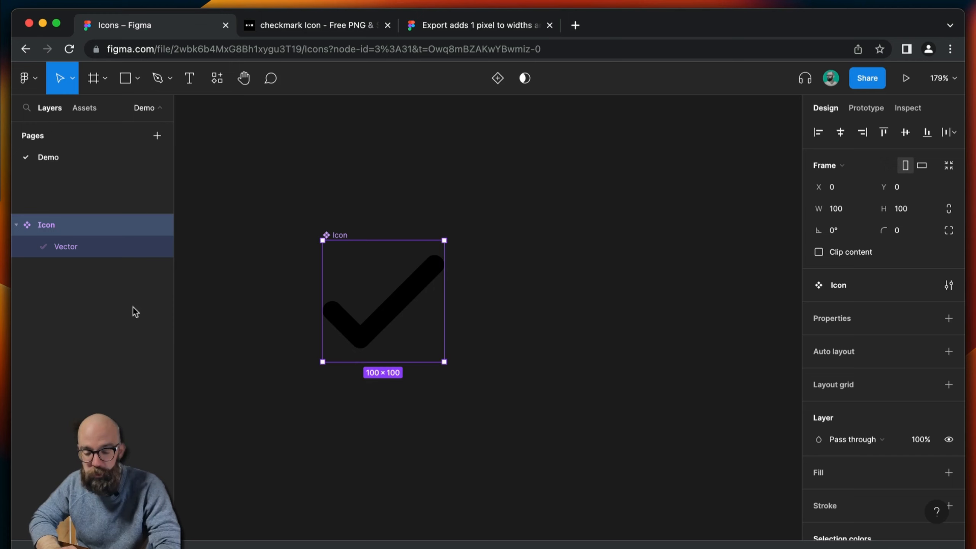
Add Page 2 and place a frame there enlarged into a large white area
{"action": "left_click", "coordinate": [157, 135]}
{"action": "left_click", "coordinate": [76, 217]}
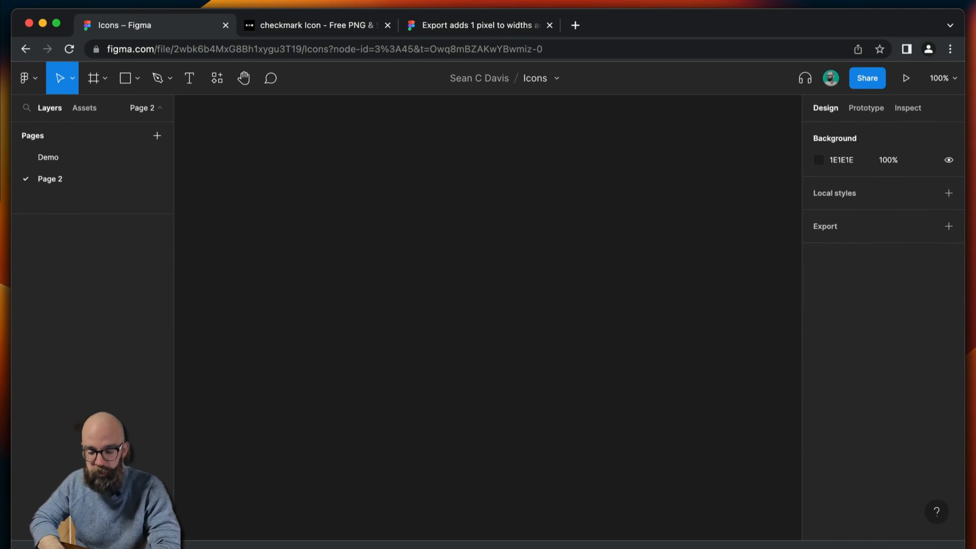
{"action": "key", "text": "f"}
{"action": "left_click", "coordinate": [391, 198]}
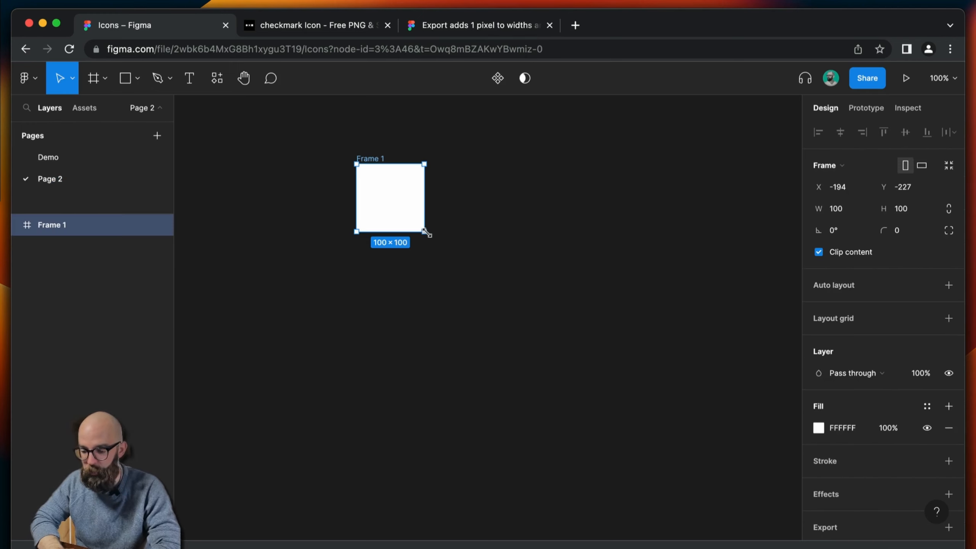
{"action": "left_click_drag", "start_coordinate": [427, 233], "coordinate": [694, 449]}
{"action": "left_click", "coordinate": [194, 164]}
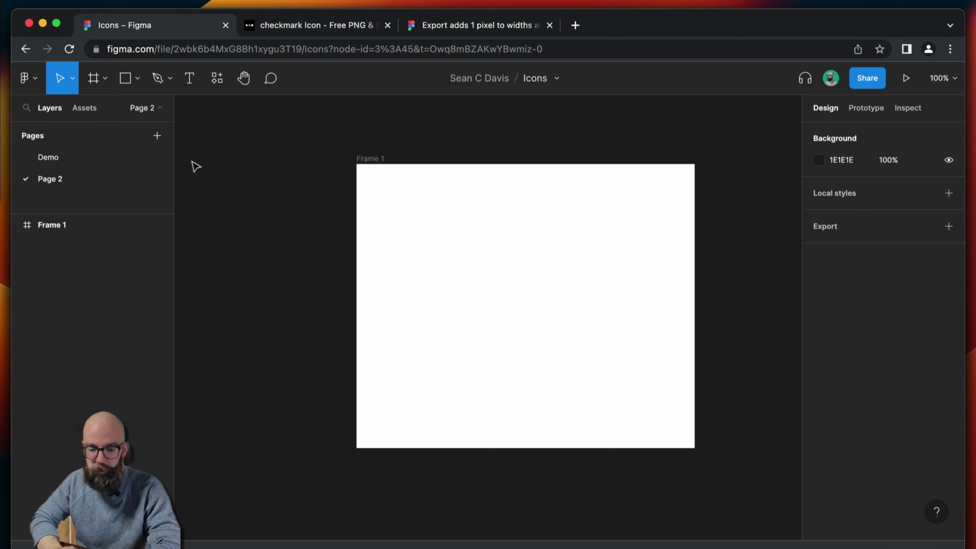
Place an Icon instance from local components inside the frame and undo its resize back to 100×100
{"action": "left_click", "coordinate": [84, 108]}
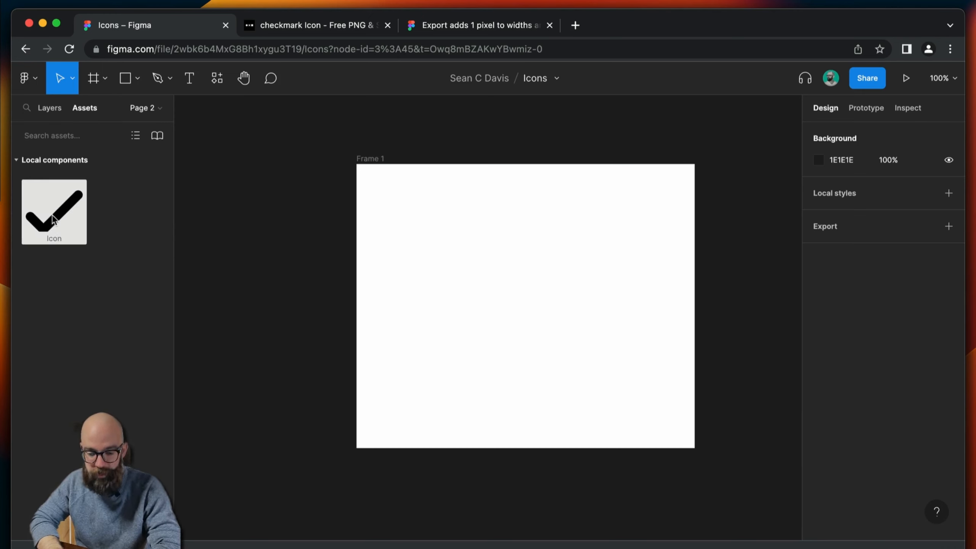
{"action": "left_click_drag", "start_coordinate": [51, 214], "coordinate": [462, 267]}
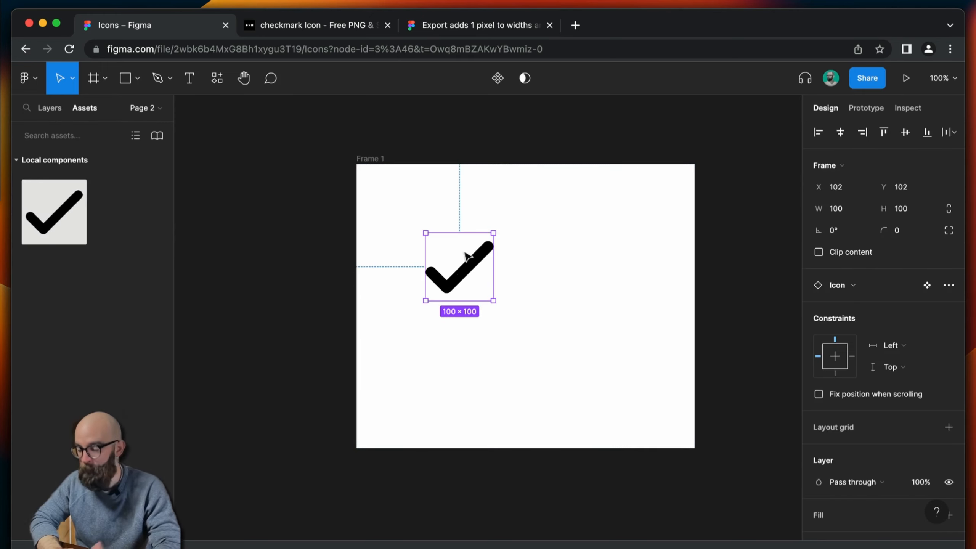
{"action": "mouse_move", "coordinate": [465, 233]}
{"action": "left_mouse_down"}
{"action": "mouse_move", "coordinate": [463, 252]}
{"action": "mouse_move", "coordinate": [461, 210]}
{"action": "left_mouse_up"}
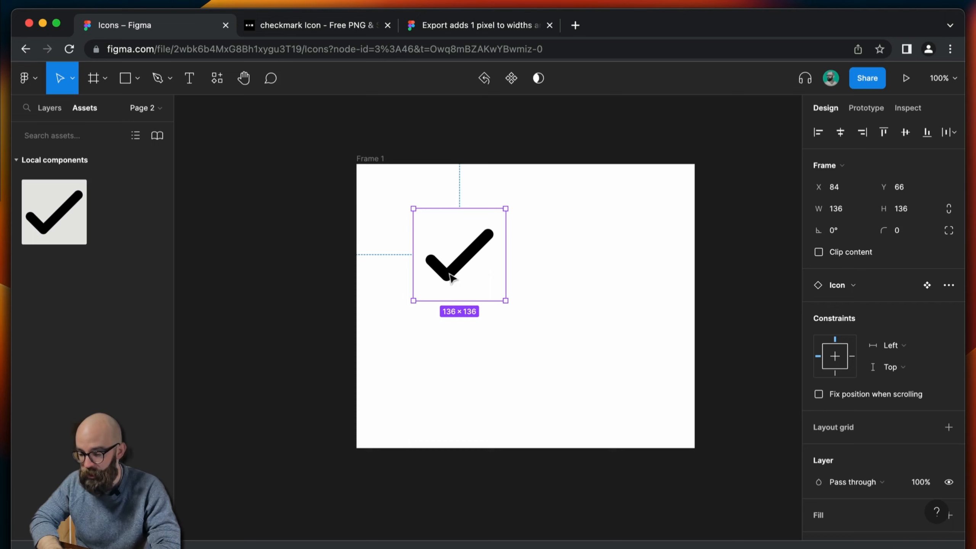
{"action": "key", "text": "super+z"}
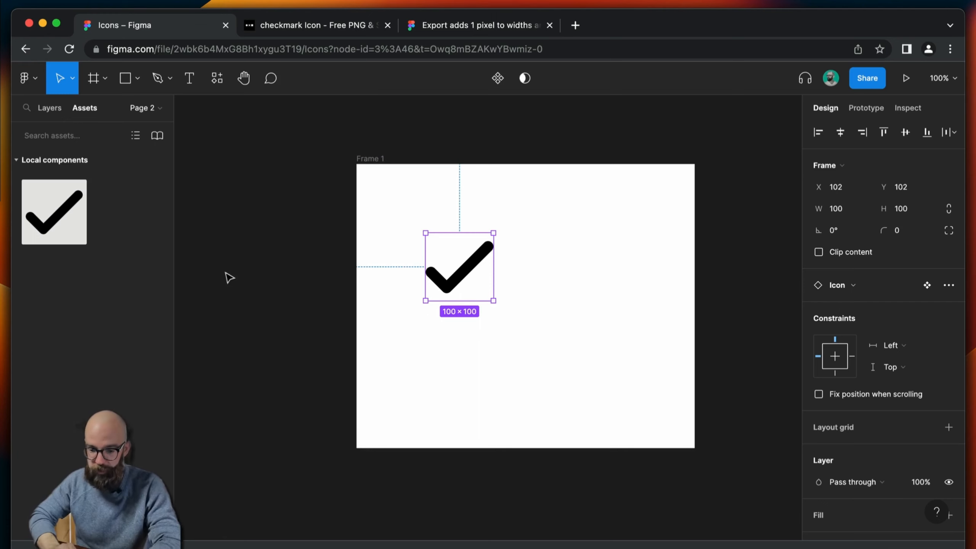
Set the checkmark Vector's horizontal and vertical constraints to Scale on the Demo page
{"action": "left_click", "coordinate": [50, 108]}
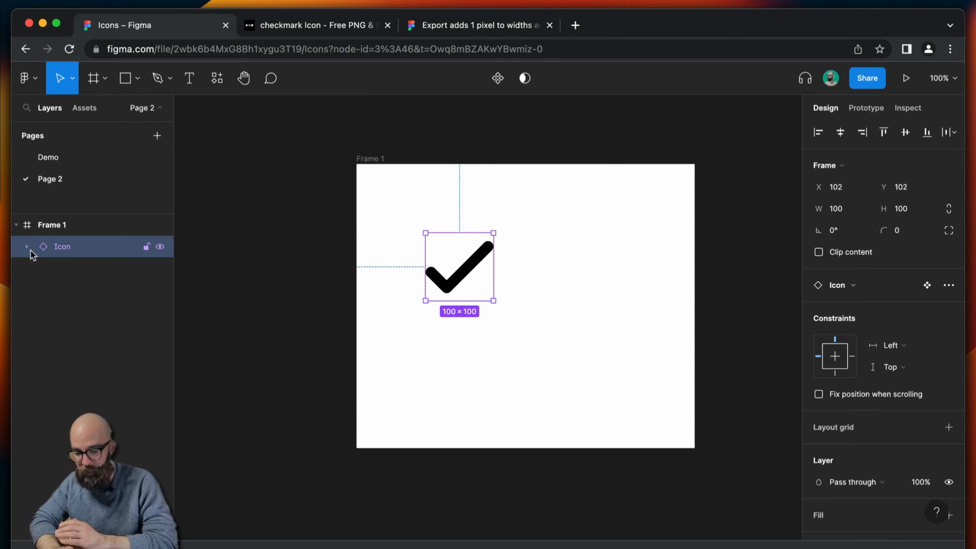
{"action": "left_click", "coordinate": [48, 157]}
{"action": "left_click", "coordinate": [65, 246]}
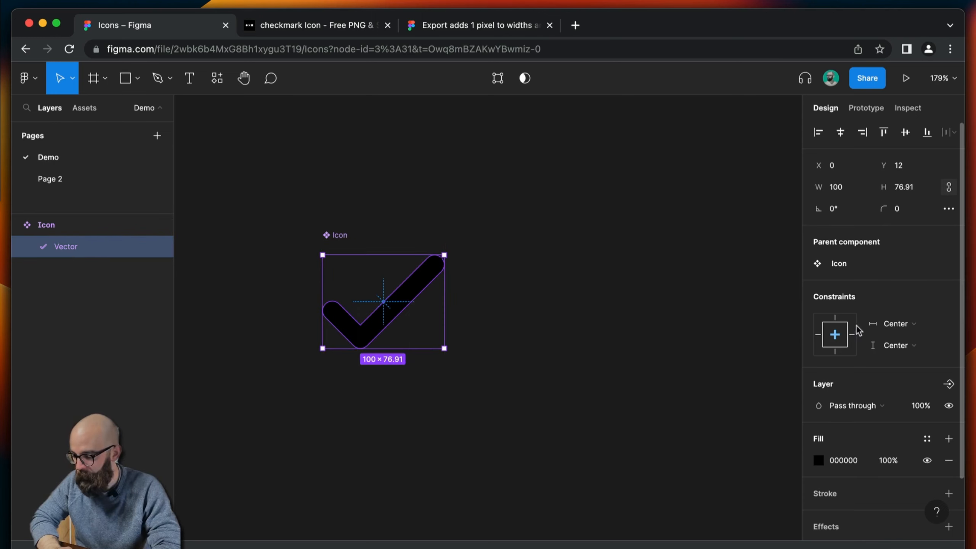
{"action": "left_click", "coordinate": [896, 323]}
{"action": "left_click", "coordinate": [895, 345]}
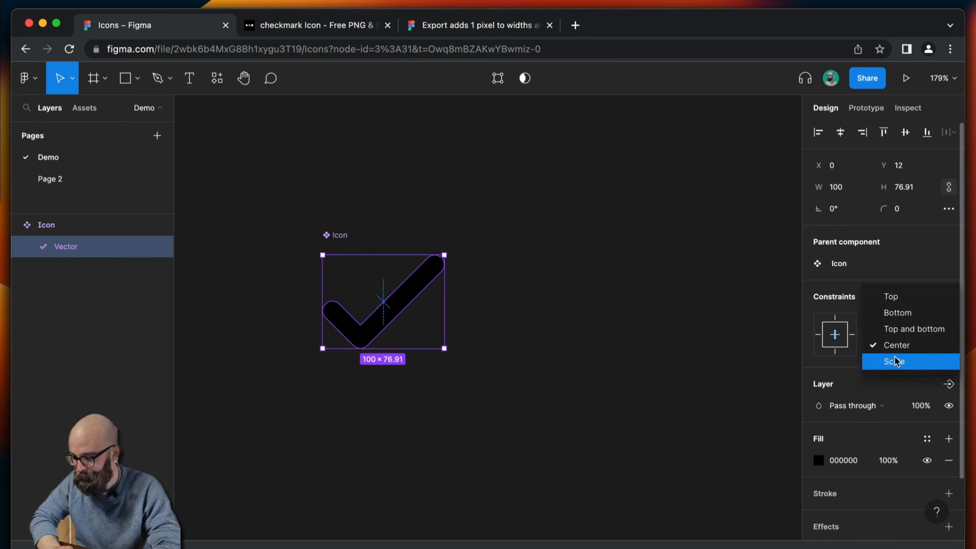
{"action": "left_click", "coordinate": [896, 361]}
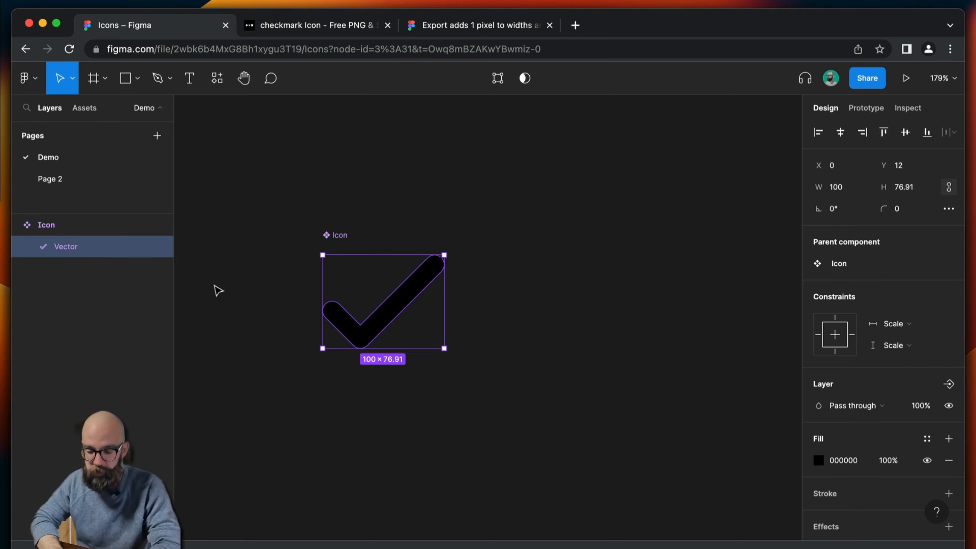
Resize the Page 2 Icon instance to 103×103 to test the scaling
{"action": "left_click", "coordinate": [69, 224]}
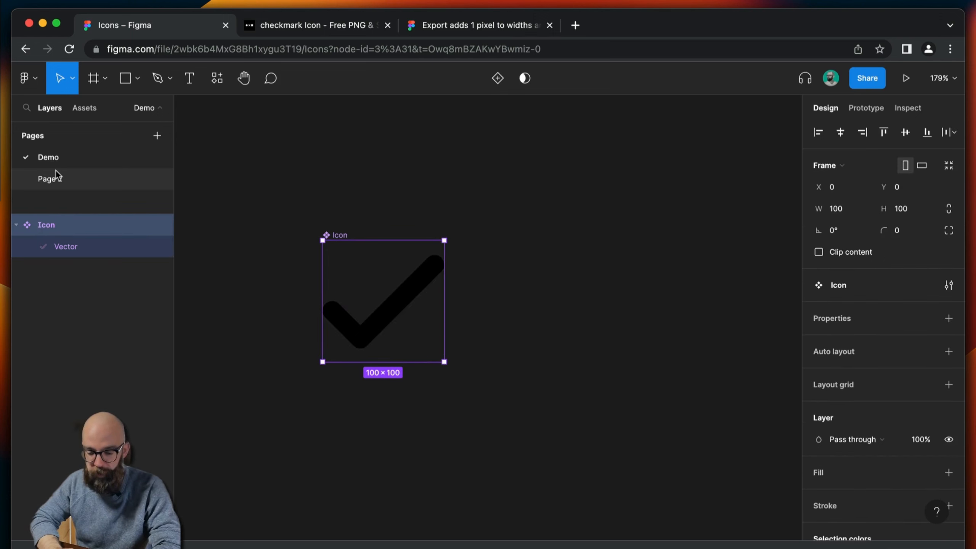
{"action": "left_click", "coordinate": [59, 182]}
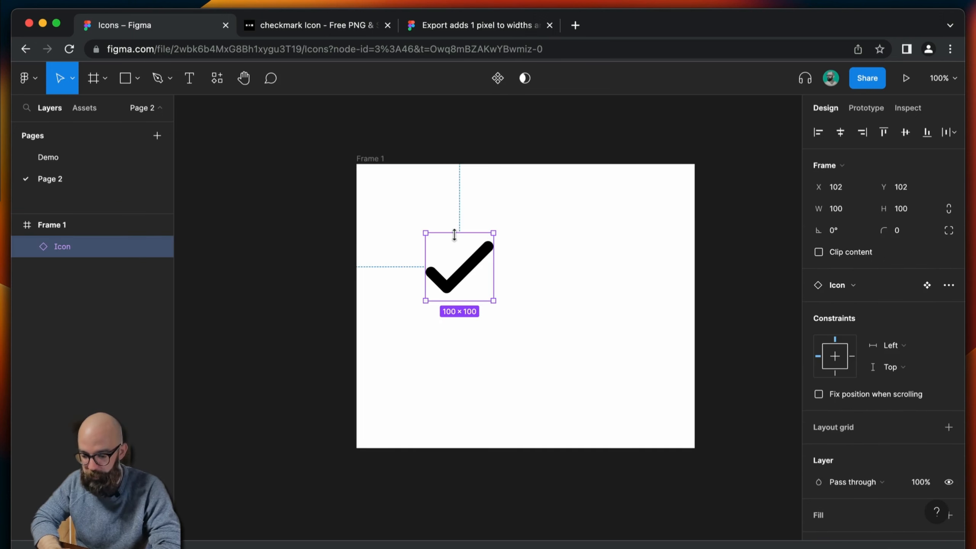
{"action": "mouse_move", "coordinate": [455, 235]}
{"action": "left_mouse_down"}
{"action": "mouse_move", "coordinate": [459, 296]}
{"action": "mouse_move", "coordinate": [480, 246]}
{"action": "left_mouse_up"}
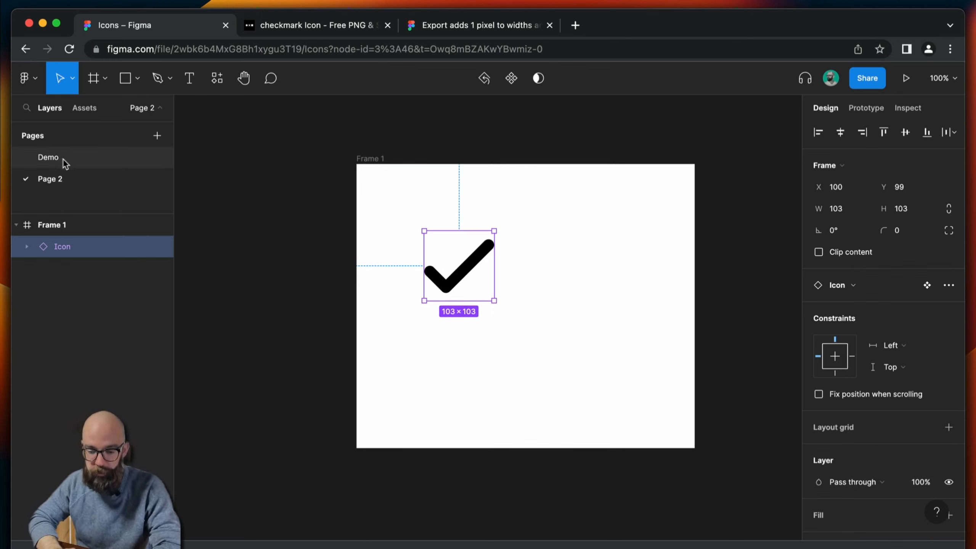
Turn the Icon component into a variant set with its property renamed to Name
{"action": "left_click", "coordinate": [49, 157]}
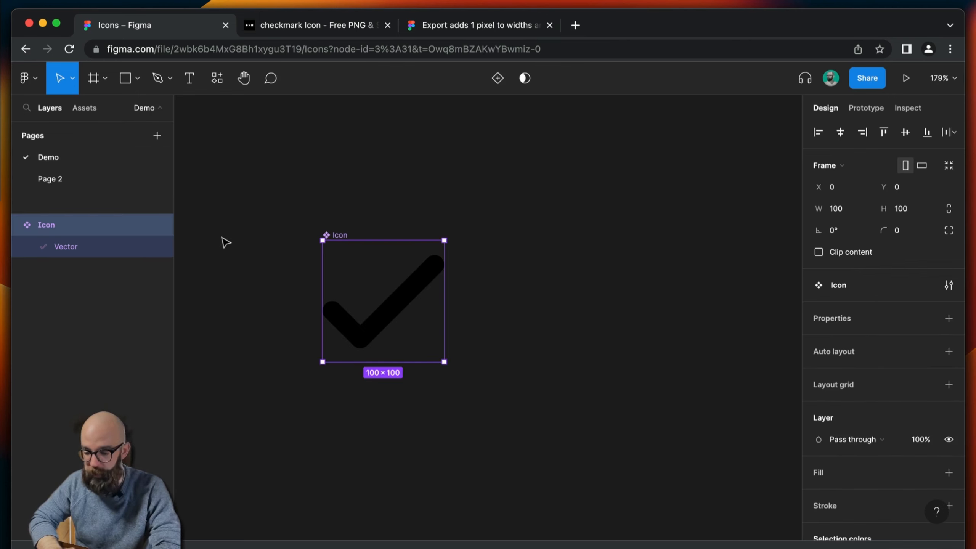
{"action": "scroll", "coordinate": [395, 292], "scroll_direction": "down", "scroll_amount": 3}
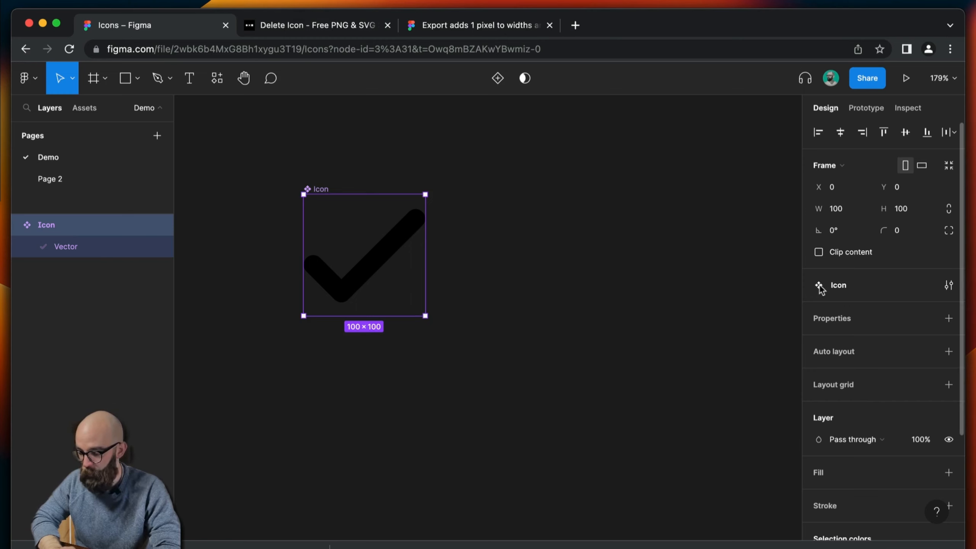
{"action": "left_click", "coordinate": [949, 319]}
{"action": "left_click", "coordinate": [864, 364]}
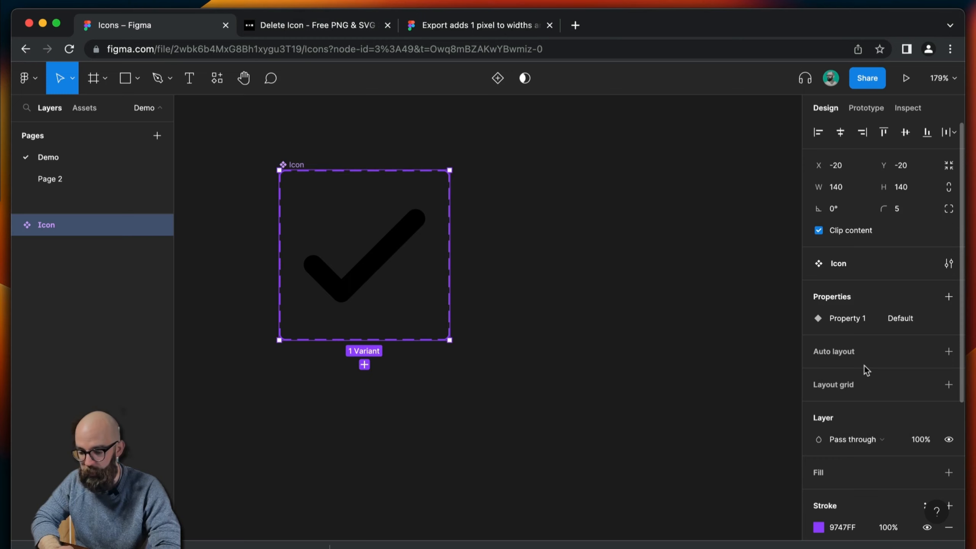
{"action": "double_click", "coordinate": [853, 321]}
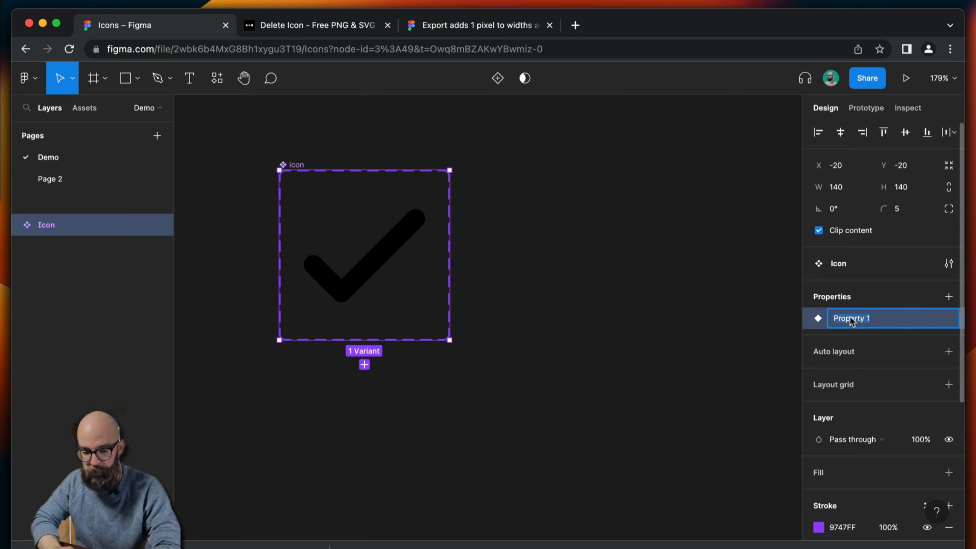
{"action": "type", "text": "Name"}
{"action": "key", "text": "Return"}
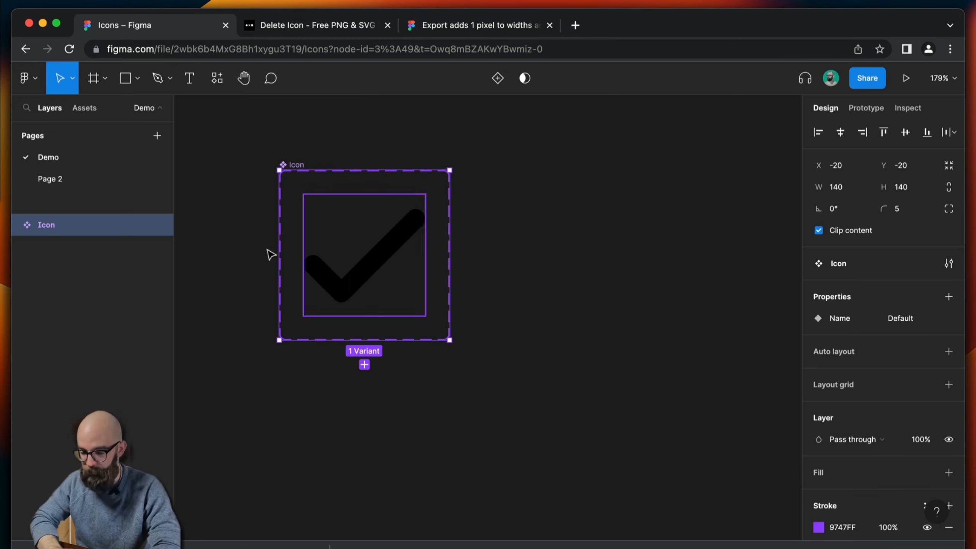
Rename the Default variant to checkmark and add a second variant to the set
{"action": "left_click", "coordinate": [16, 225]}
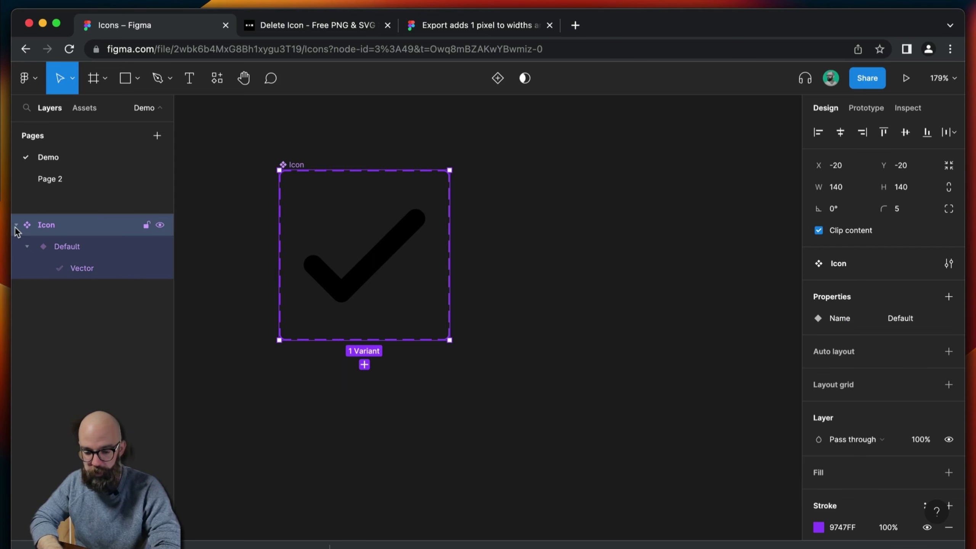
{"action": "left_click", "coordinate": [85, 246]}
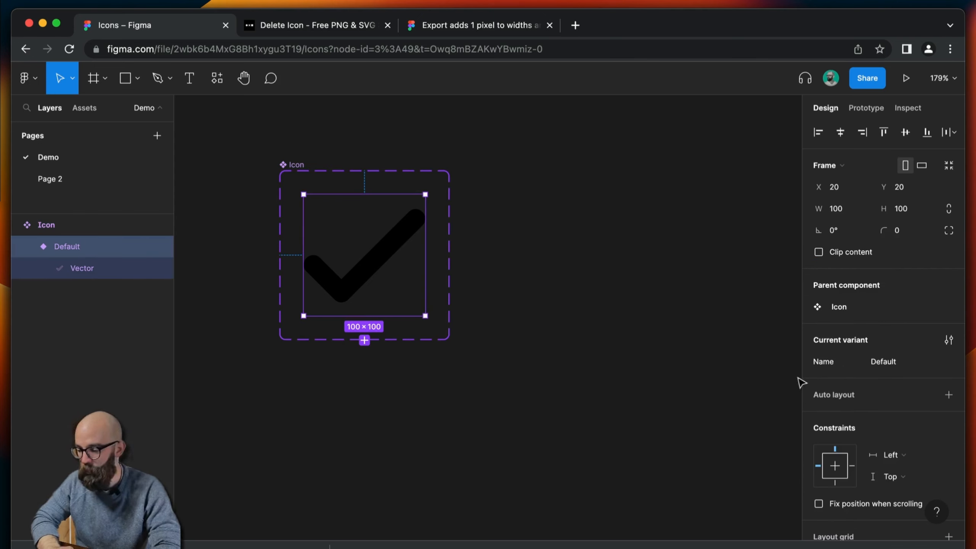
{"action": "left_click", "coordinate": [901, 364]}
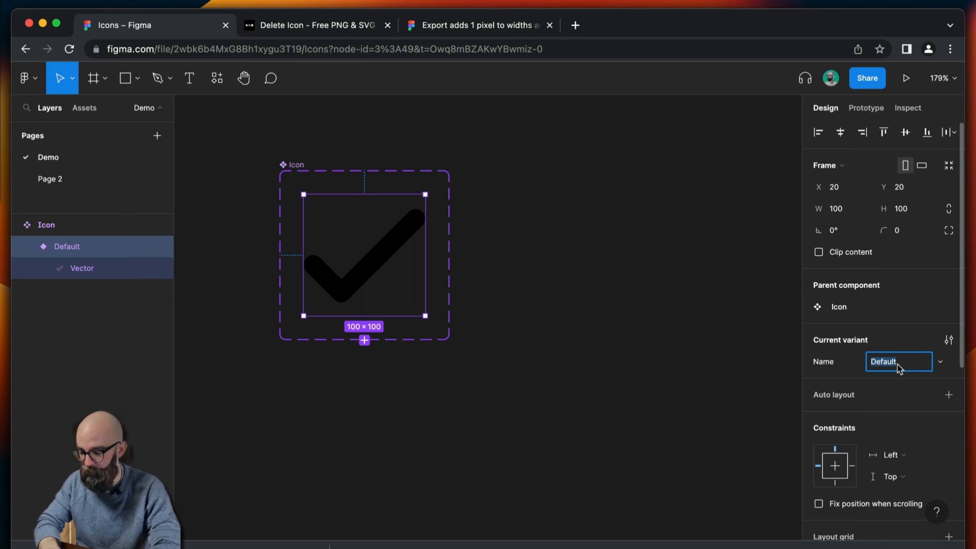
{"action": "type", "text": "checkmark"}
{"action": "key", "text": "Return"}
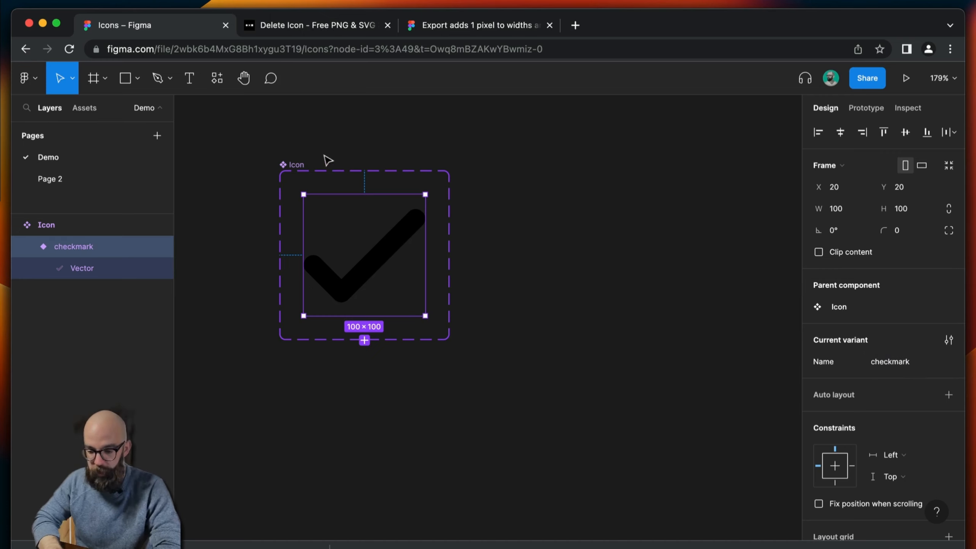
{"action": "left_click", "coordinate": [366, 343]}
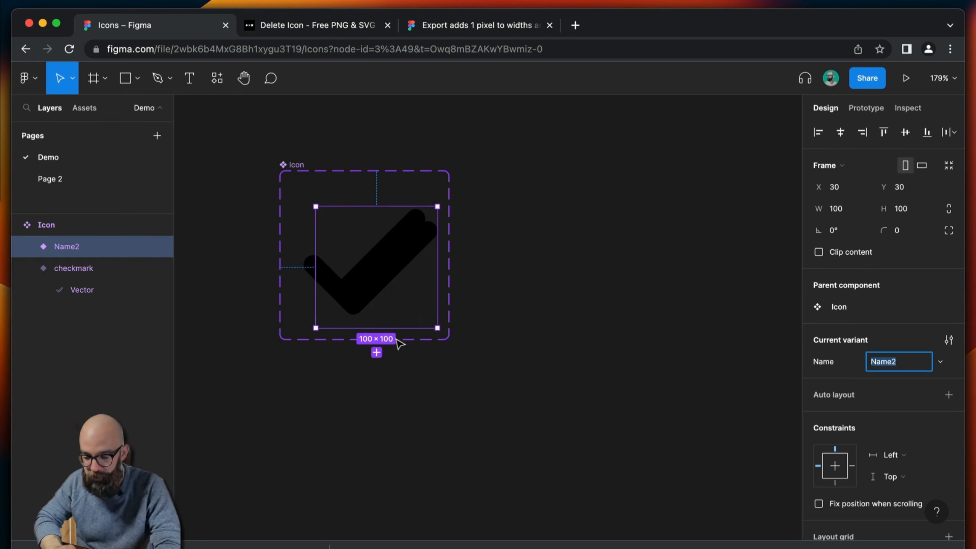
{"action": "left_click", "coordinate": [296, 165]}
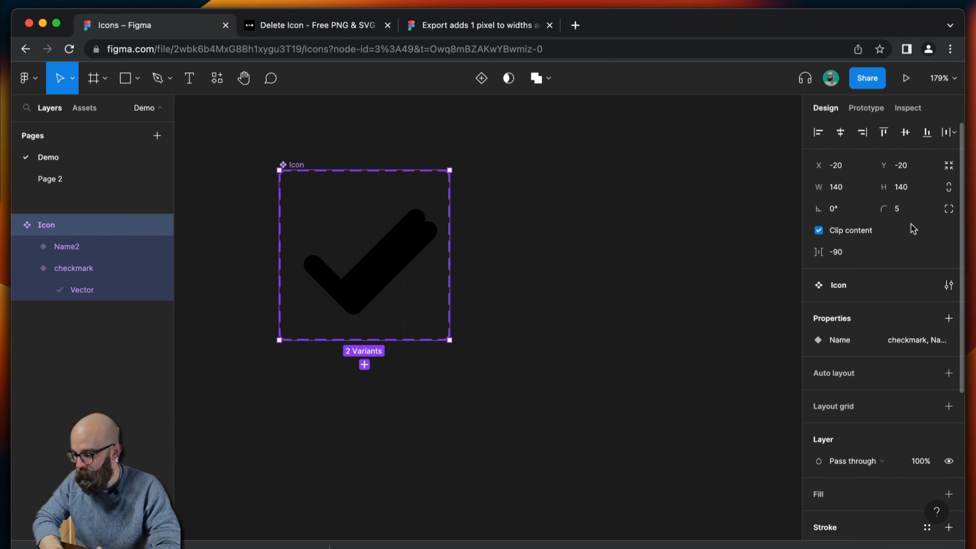
Add auto layout to the Icon set and centre-align its two variants
{"action": "left_click", "coordinate": [900, 374]}
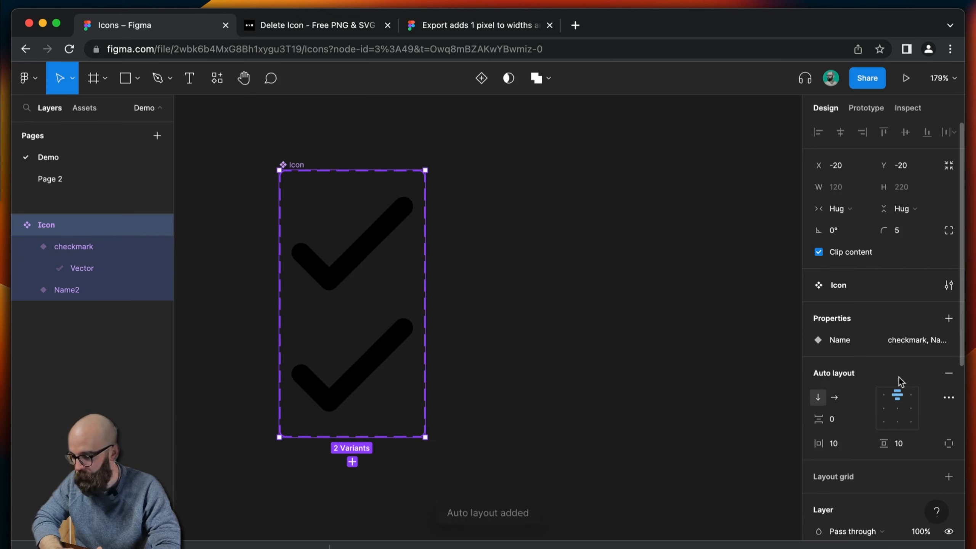
{"action": "scroll", "coordinate": [899, 377], "scroll_direction": "down", "scroll_amount": 1}
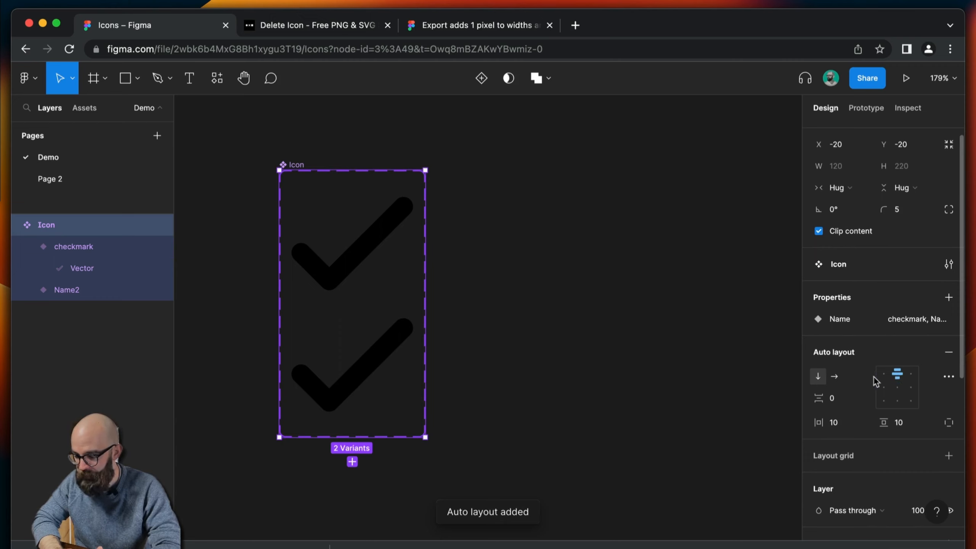
{"action": "left_click", "coordinate": [899, 388]}
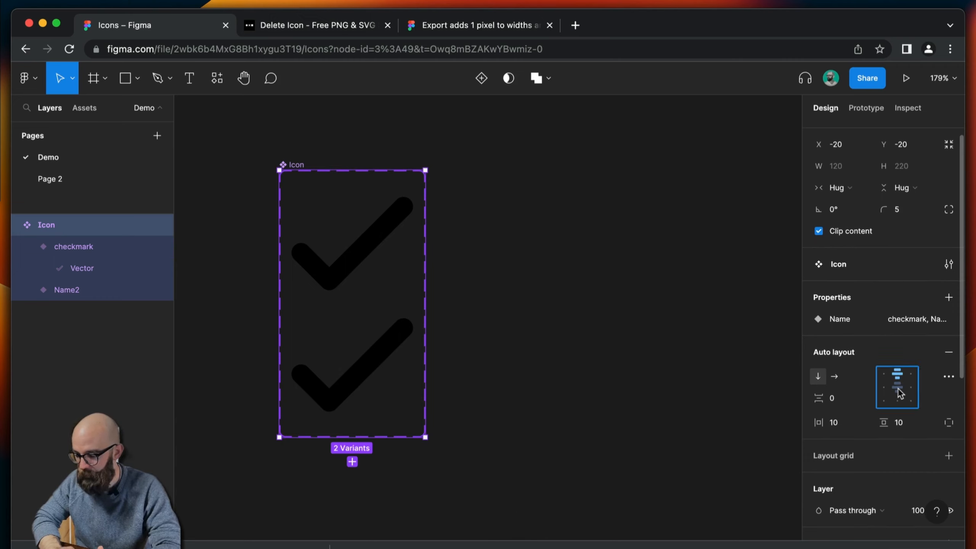
{"action": "left_click", "coordinate": [899, 387]}
{"action": "scroll", "coordinate": [892, 412], "scroll_direction": "down", "scroll_amount": 1}
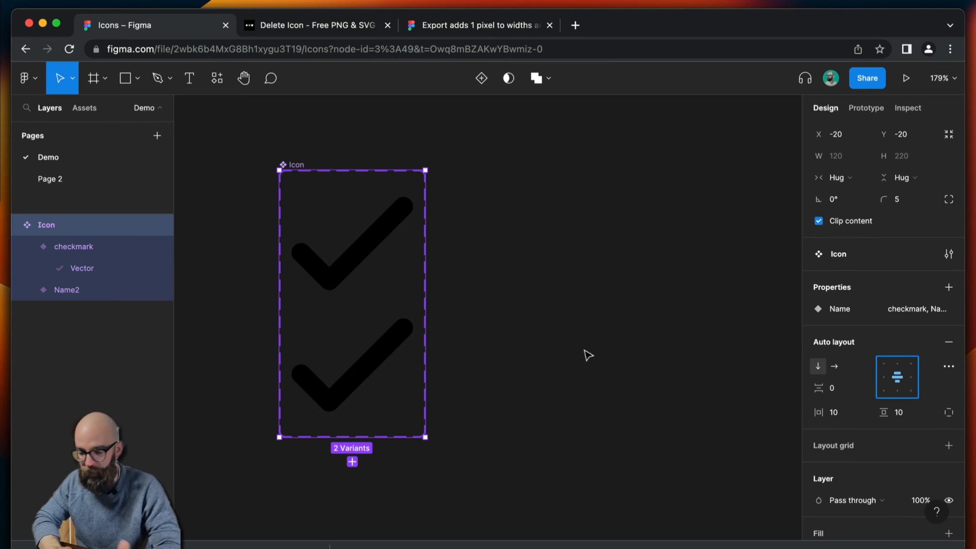
{"action": "scroll", "coordinate": [458, 305], "scroll_direction": "up", "scroll_amount": 1}
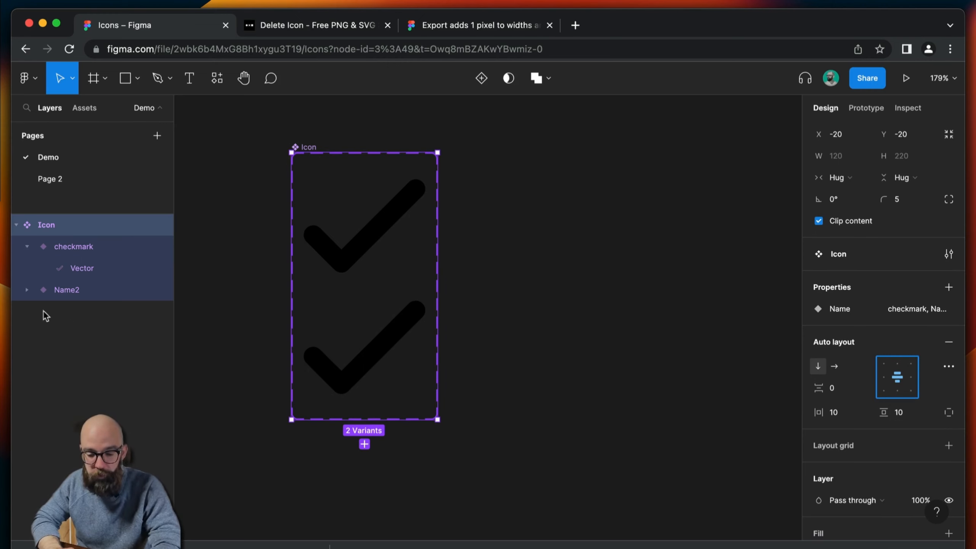
Drop the downloaded delete icon into Name2 and move its four vectors directly into the variant
{"action": "left_click", "coordinate": [27, 290]}
{"action": "left_click", "coordinate": [71, 290]}
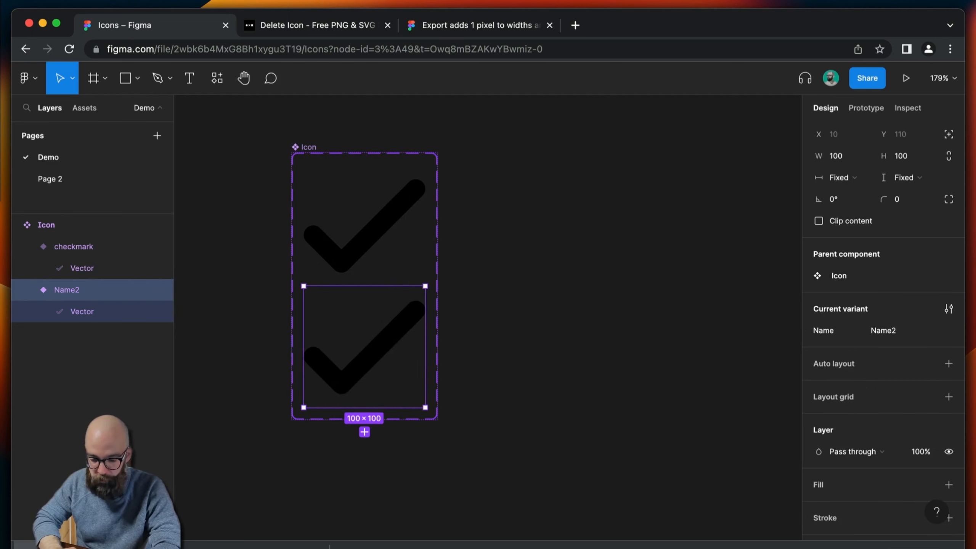
{"action": "left_click_drag", "start_coordinate": [313, 373], "coordinate": [365, 339]}
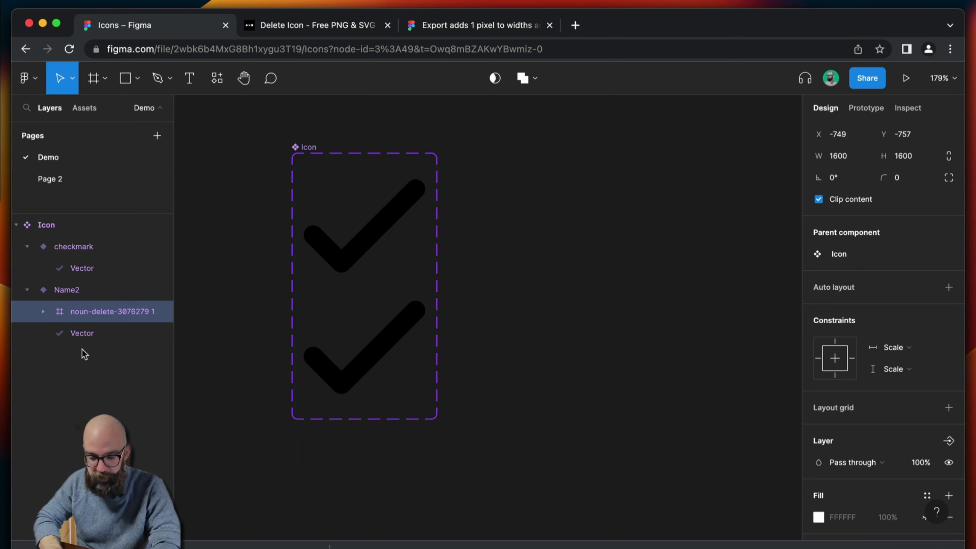
{"action": "left_click", "coordinate": [43, 313]}
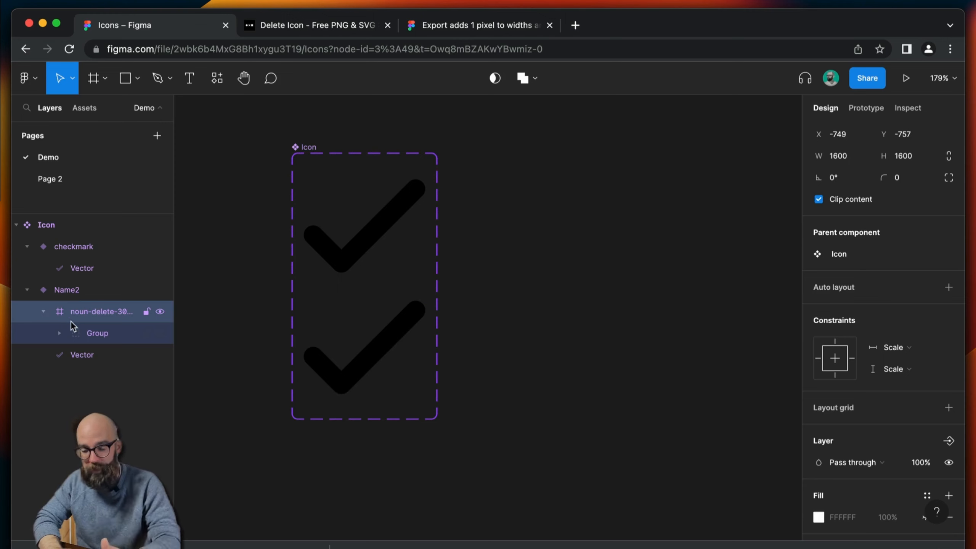
{"action": "left_click", "coordinate": [59, 335]}
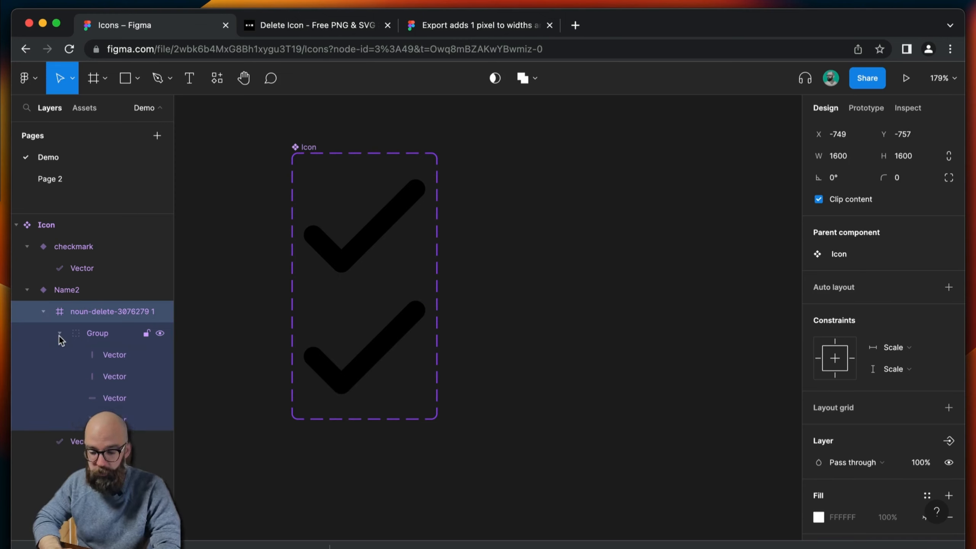
{"action": "left_click", "coordinate": [108, 356]}
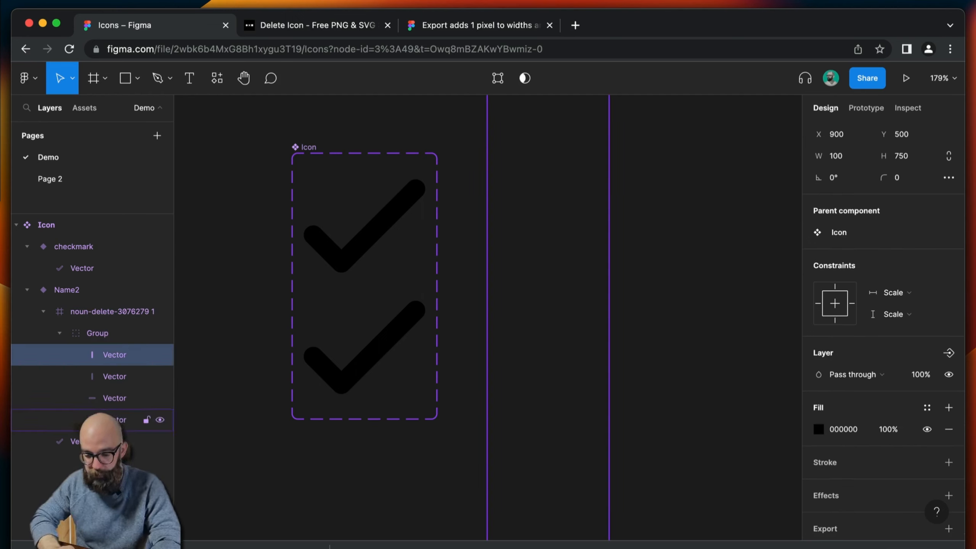
{"action": "left_click", "coordinate": [114, 419], "text": "shift"}
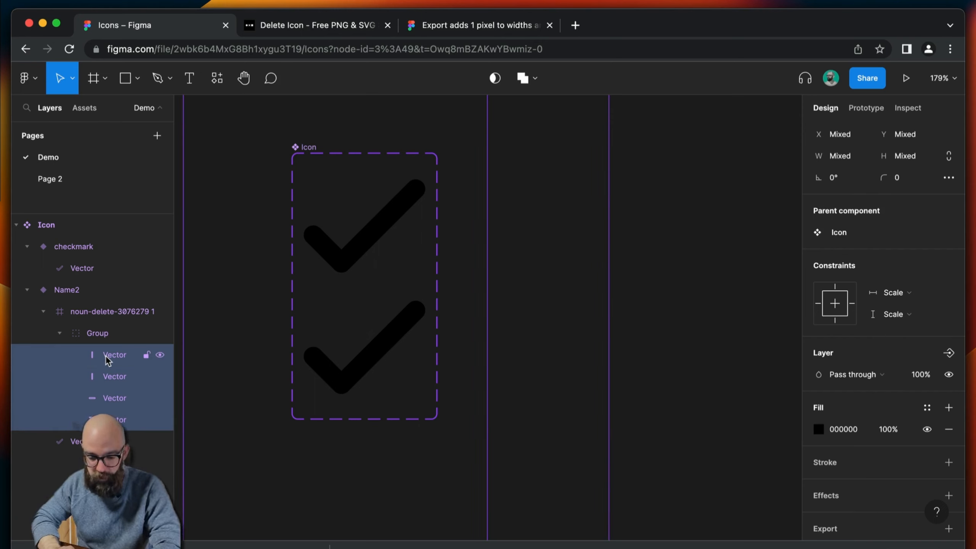
{"action": "left_click_drag", "start_coordinate": [108, 360], "coordinate": [101, 306]}
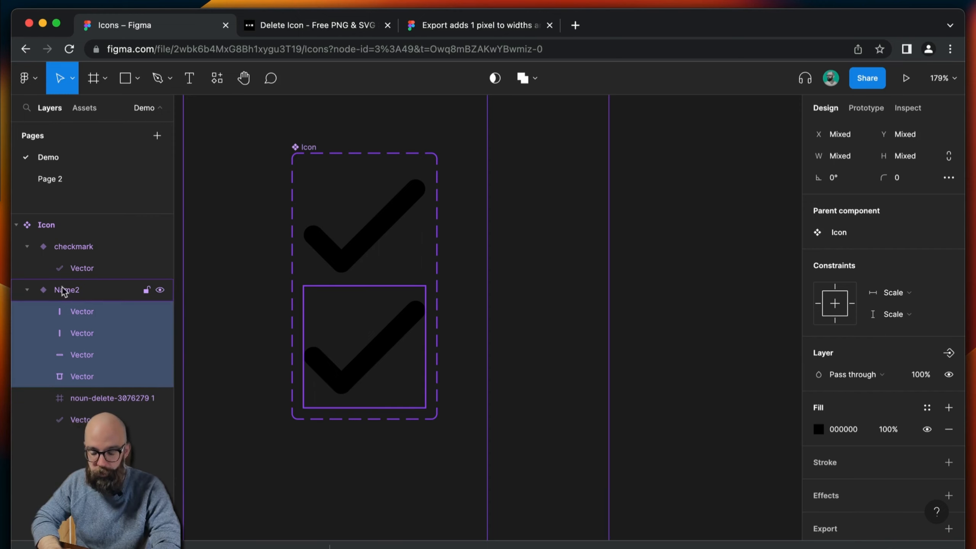
Delete the leftover noun-delete frame and group the four trash-can vectors
{"action": "left_click", "coordinate": [98, 398]}
{"action": "key", "text": "BackSpace"}
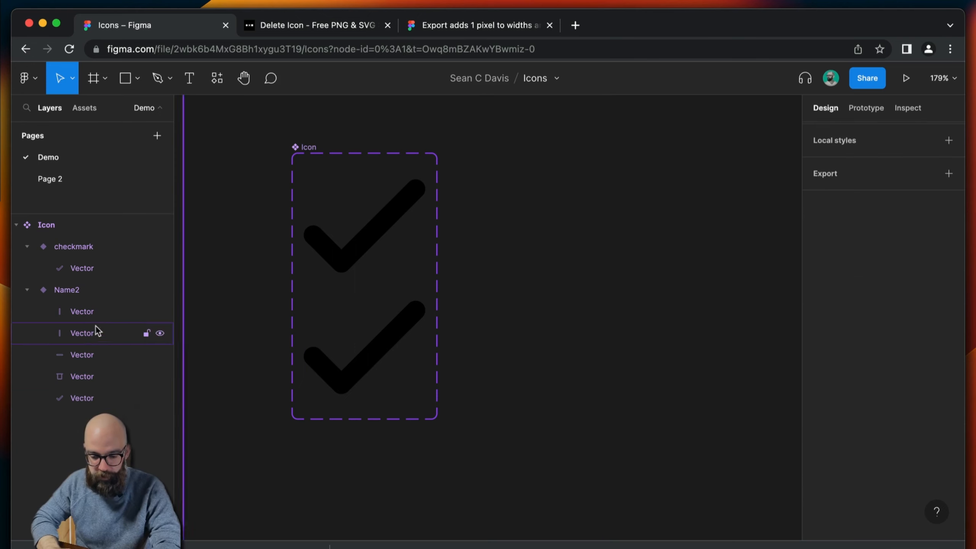
{"action": "left_click", "coordinate": [95, 311]}
{"action": "left_click", "coordinate": [96, 377], "text": "shift"}
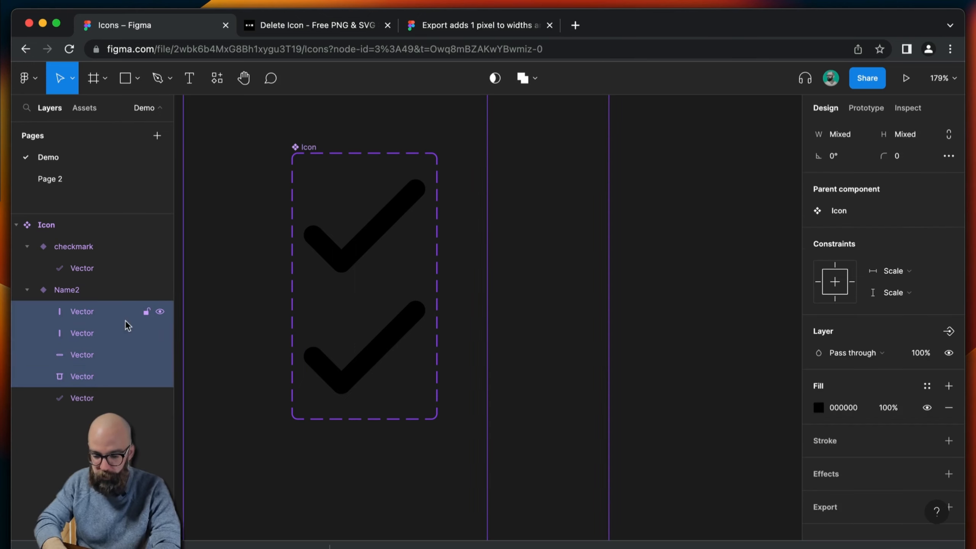
{"action": "key", "text": "super+g"}
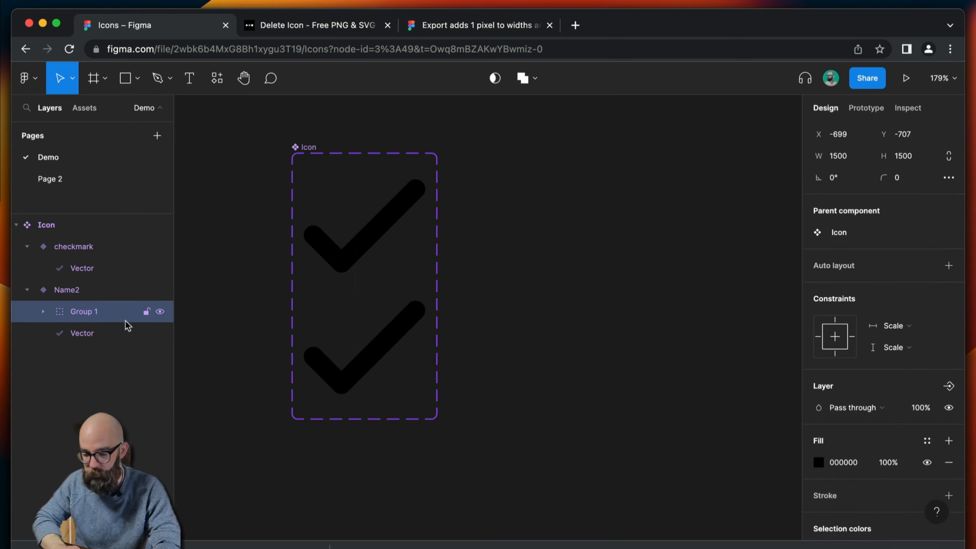
Scale Group 1 proportionally to 100×100 and align it to 0,0 within Name2
{"action": "left_click", "coordinate": [949, 156]}
{"action": "left_click", "coordinate": [839, 156]}
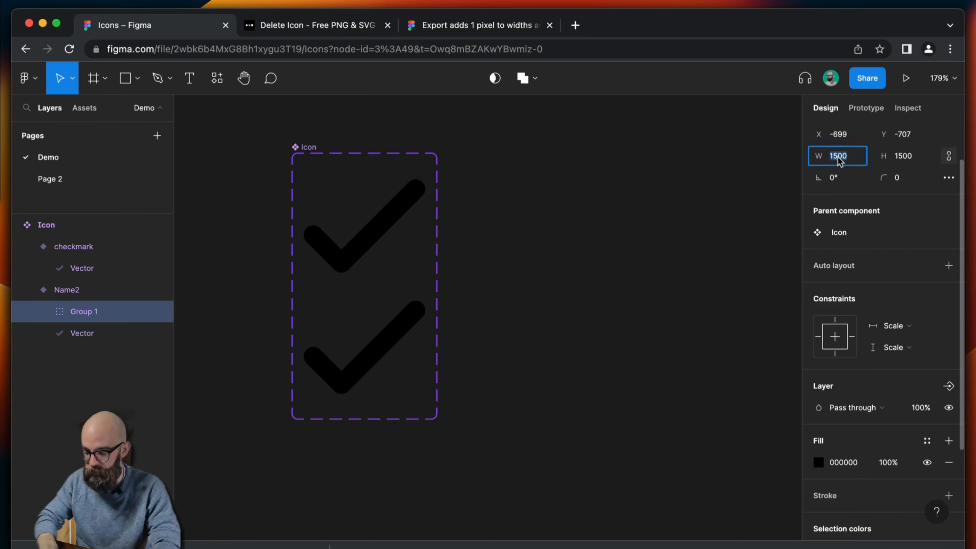
{"action": "type", "text": "100"}
{"action": "key", "text": "Return"}
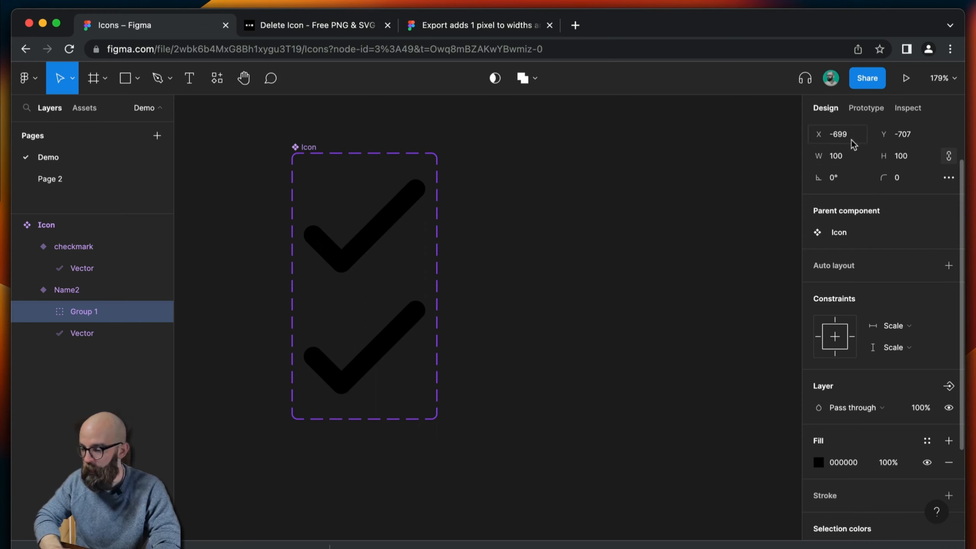
{"action": "scroll", "coordinate": [853, 145], "scroll_direction": "up", "scroll_amount": 3}
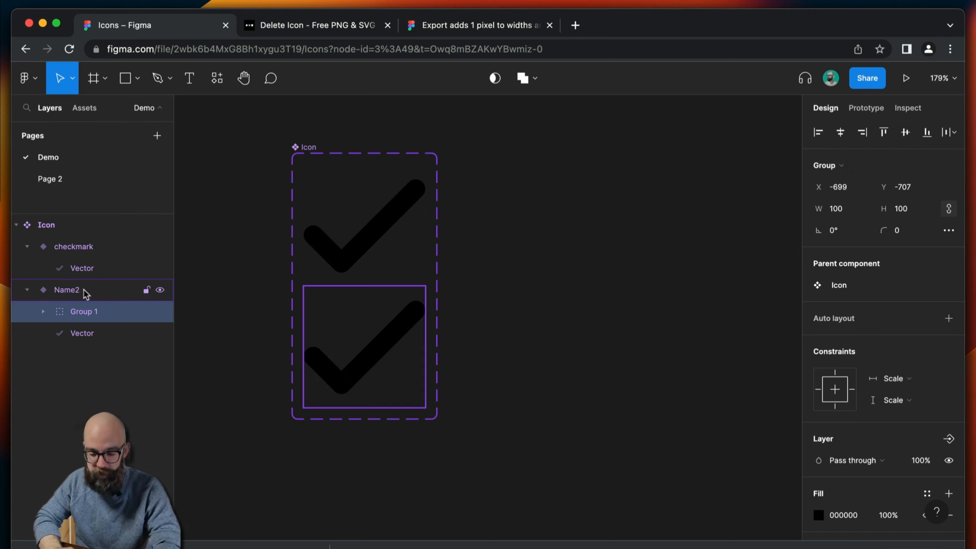
{"action": "left_click", "coordinate": [841, 133]}
{"action": "left_click", "coordinate": [906, 133]}
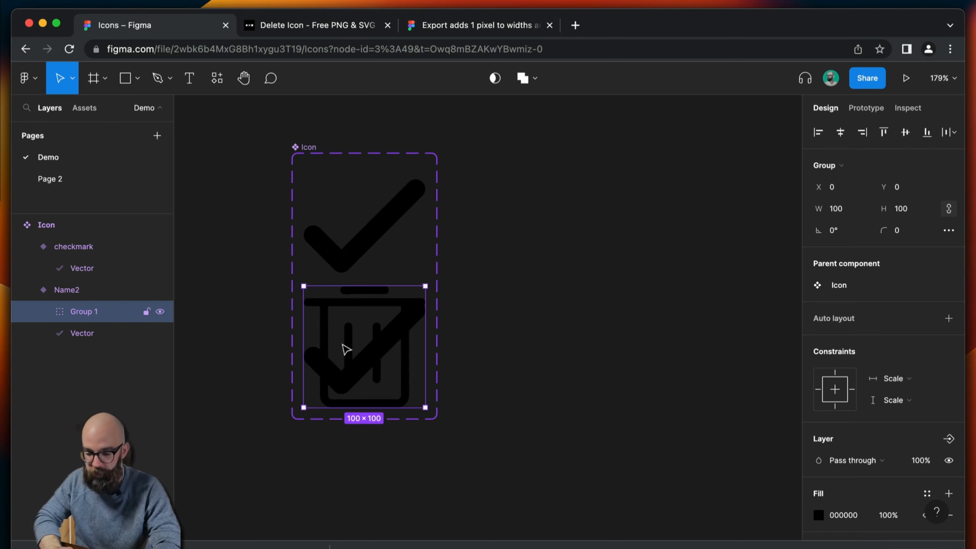
{"action": "left_click", "coordinate": [82, 333]}
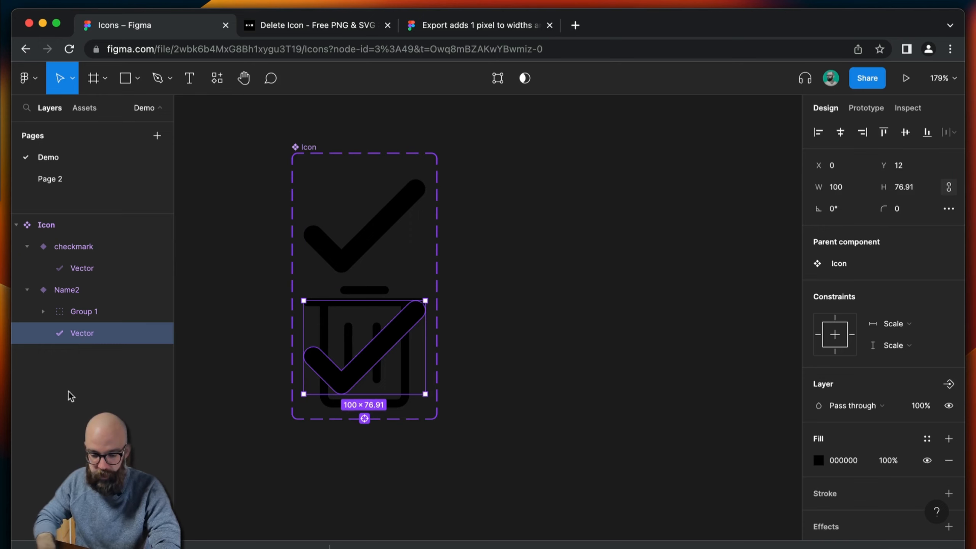
Delete the stray checkmark, ungroup Group 1 and merge the four vectors with Union selection
{"action": "key", "text": "BackSpace"}
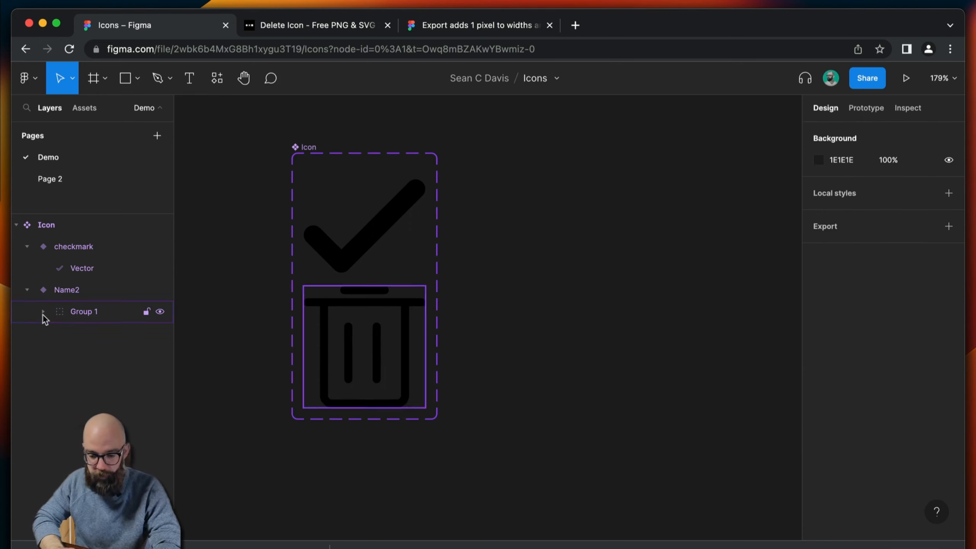
{"action": "left_click", "coordinate": [43, 311]}
{"action": "left_click", "coordinate": [102, 311]}
{"action": "left_click", "coordinate": [99, 333]}
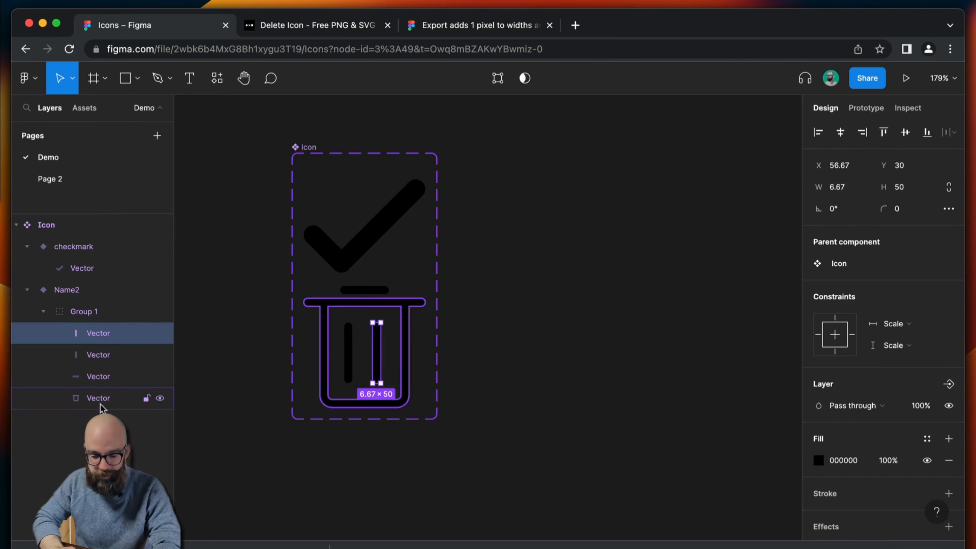
{"action": "left_click", "coordinate": [99, 398], "text": "shift"}
{"action": "key", "text": "super+shift+g"}
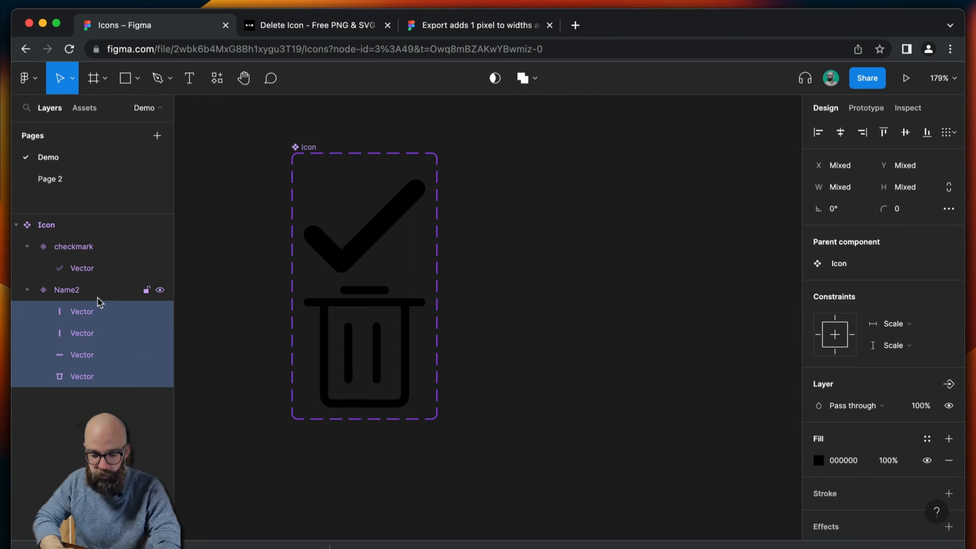
{"action": "left_click", "coordinate": [524, 78]}
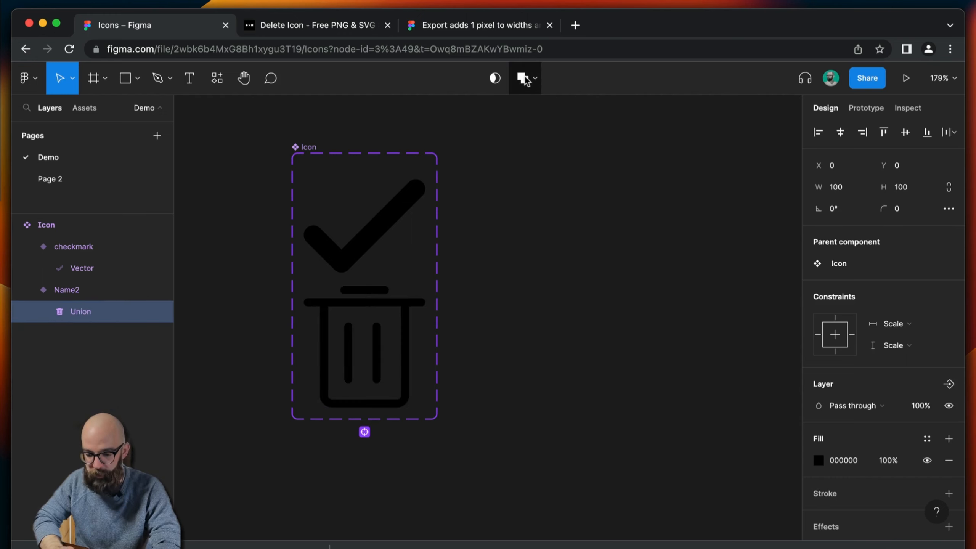
{"action": "left_click", "coordinate": [564, 384]}
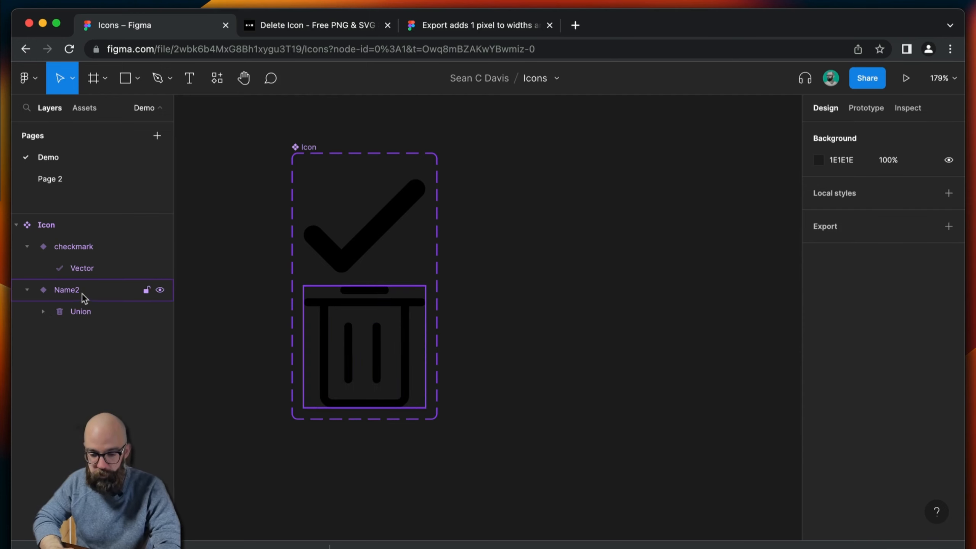
Rename the Name2 variant to Delete
{"action": "left_click", "coordinate": [68, 291]}
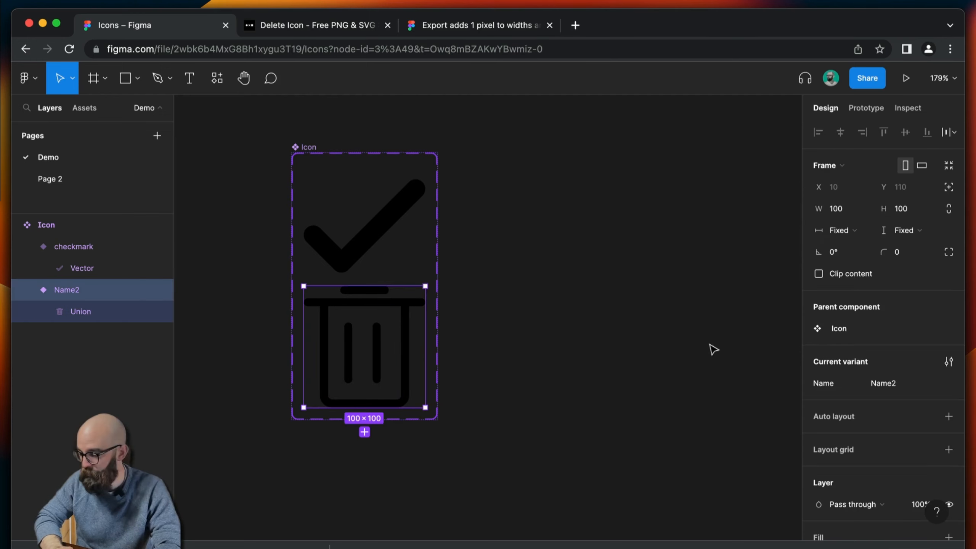
{"action": "left_click", "coordinate": [899, 384]}
{"action": "double_click", "coordinate": [903, 388]}
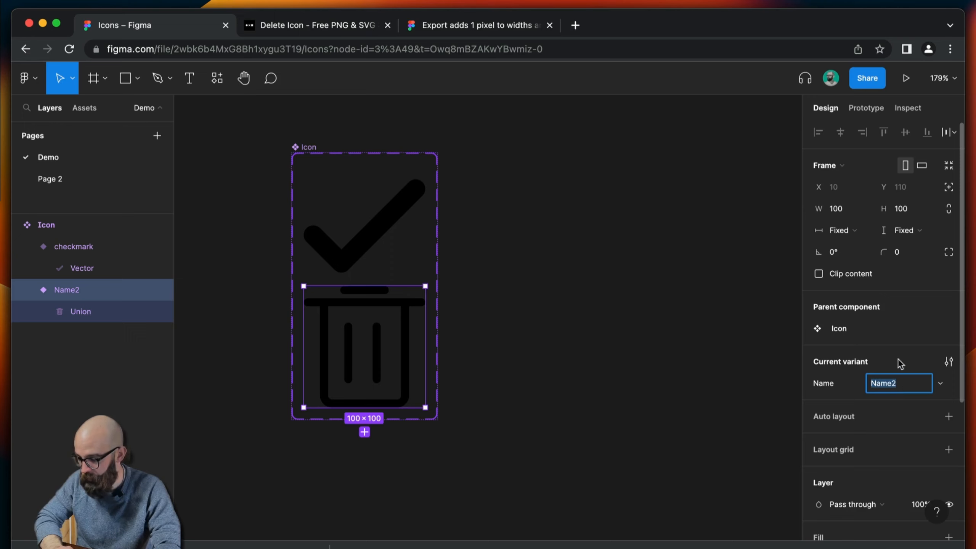
{"action": "type", "text": "Delete"}
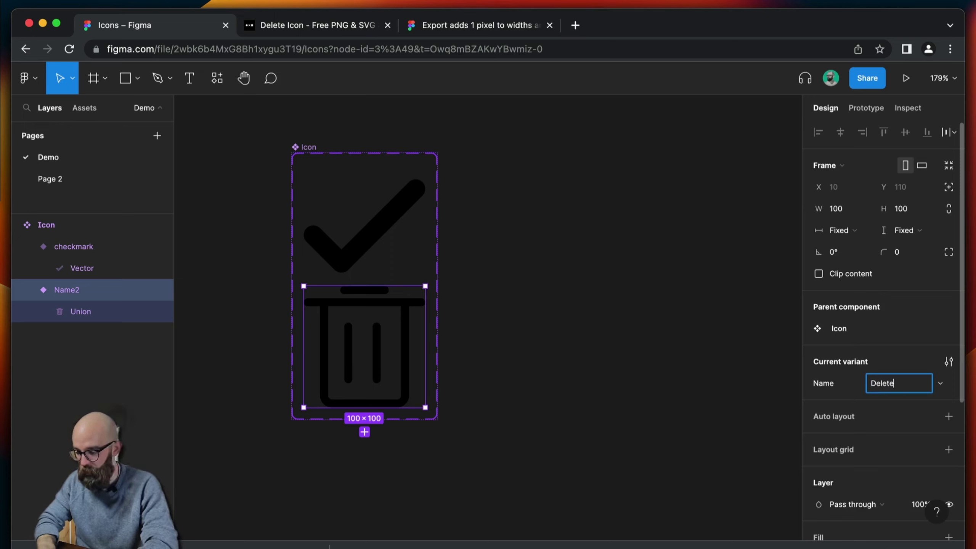
{"action": "key", "text": "Return"}
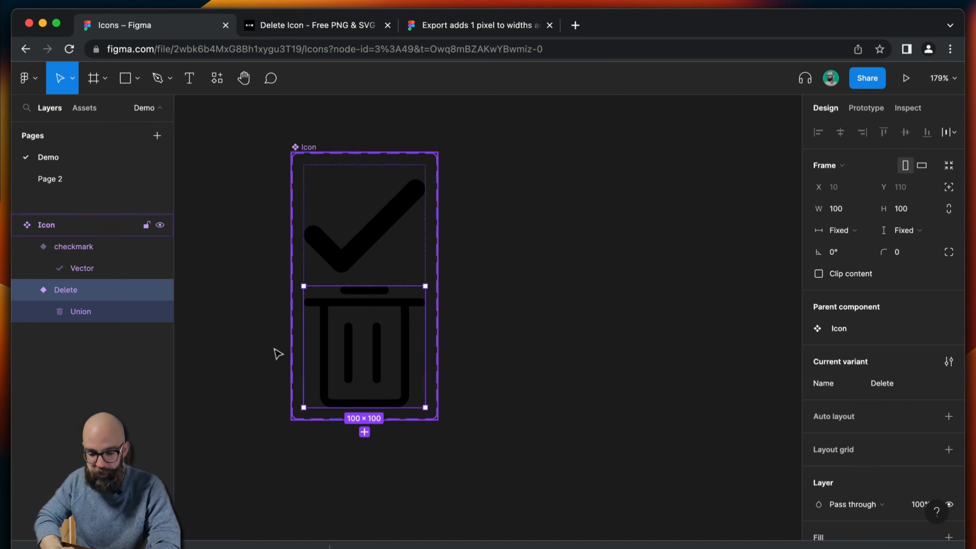
Copy the Delete variant as SVG and switch to the code editor
{"action": "right_click", "coordinate": [76, 291]}
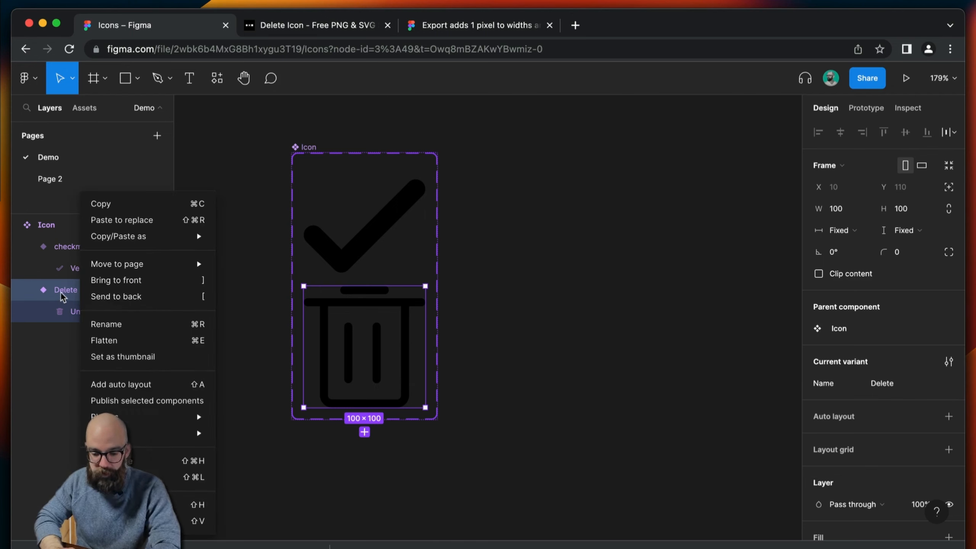
{"action": "mouse_move", "coordinate": [119, 237]}
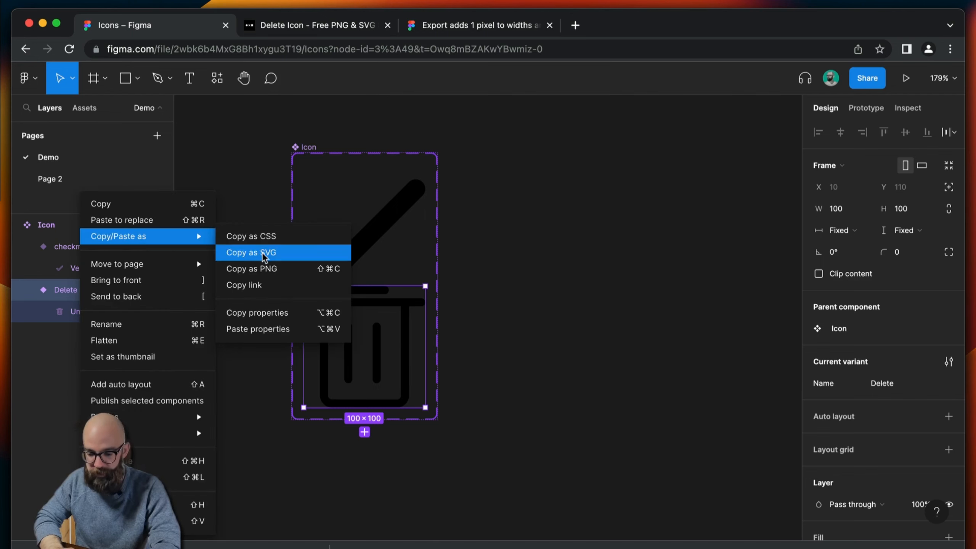
{"action": "left_click", "coordinate": [252, 252]}
{"action": "key", "text": "super+Tab"}
Paste the Delete SVG markup into Untitled-1, briefly checking the icon in Figma
{"action": "key", "text": "super+v"}
{"action": "key", "text": "BackSpace"}
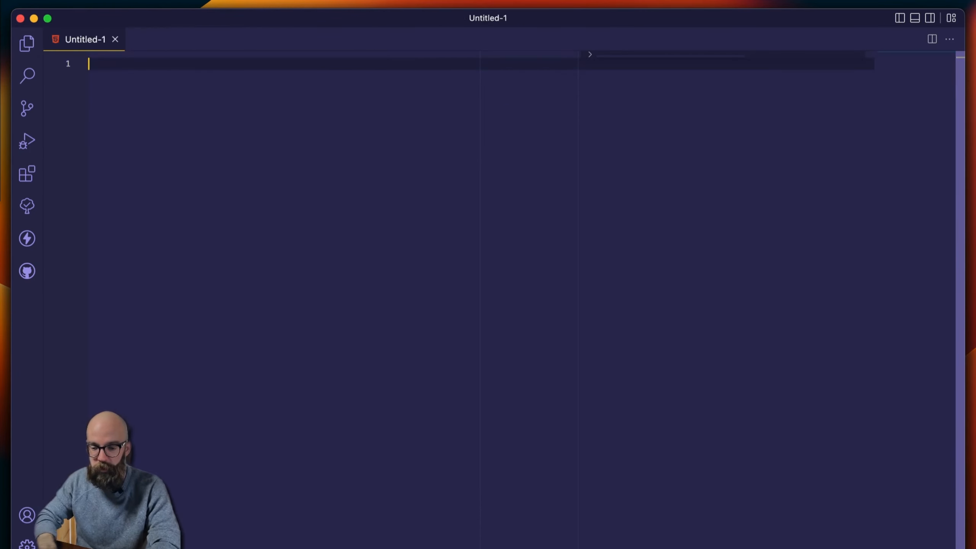
{"action": "key", "text": "super+v"}
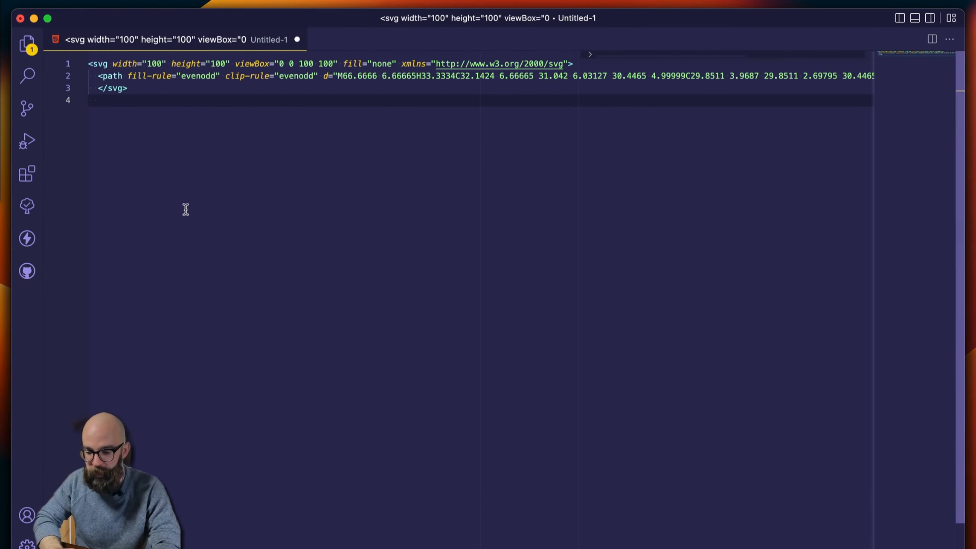
{"action": "key", "text": "super+Tab"}
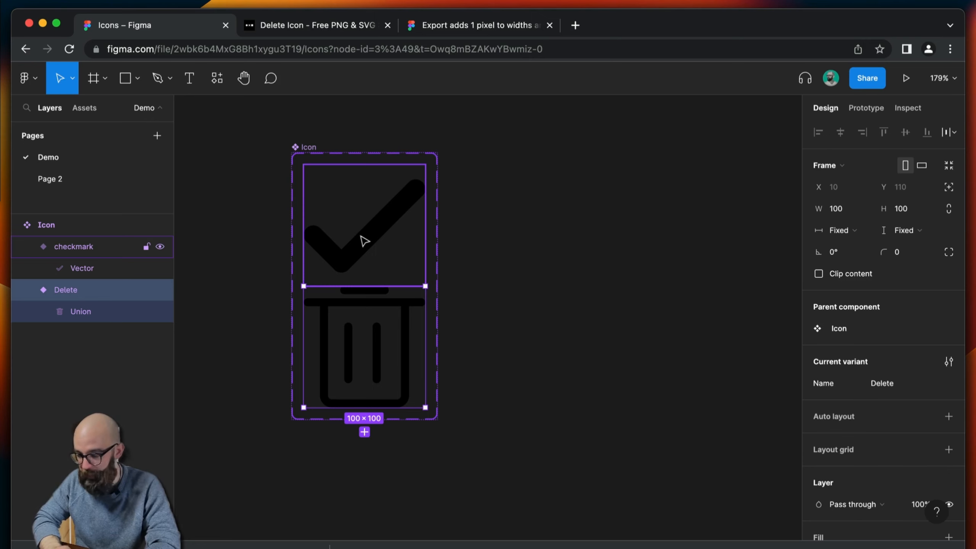
{"action": "key", "text": "super+Tab"}
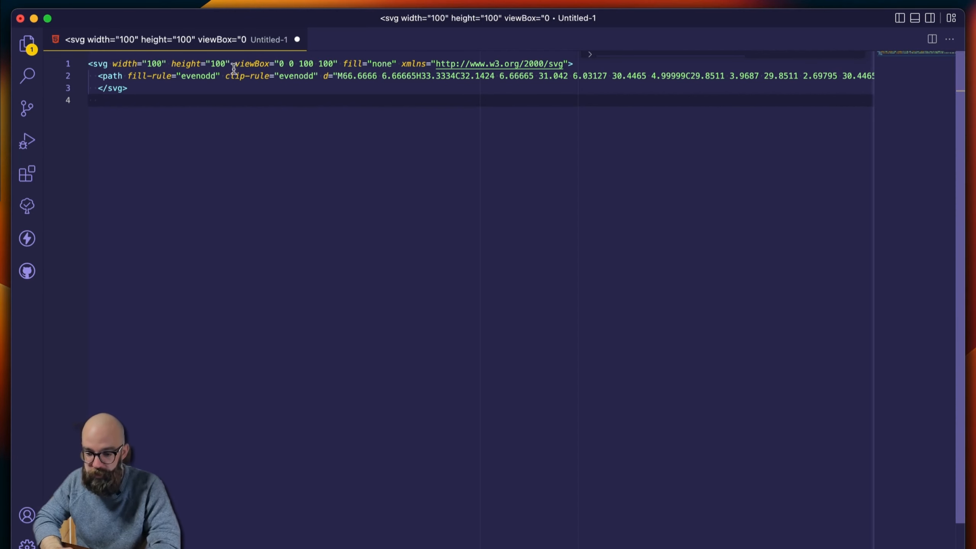
Replace fill="black" with fill="currentColor" on the path line
{"action": "left_click", "coordinate": [188, 78]}
{"action": "key", "text": "super+Right"}
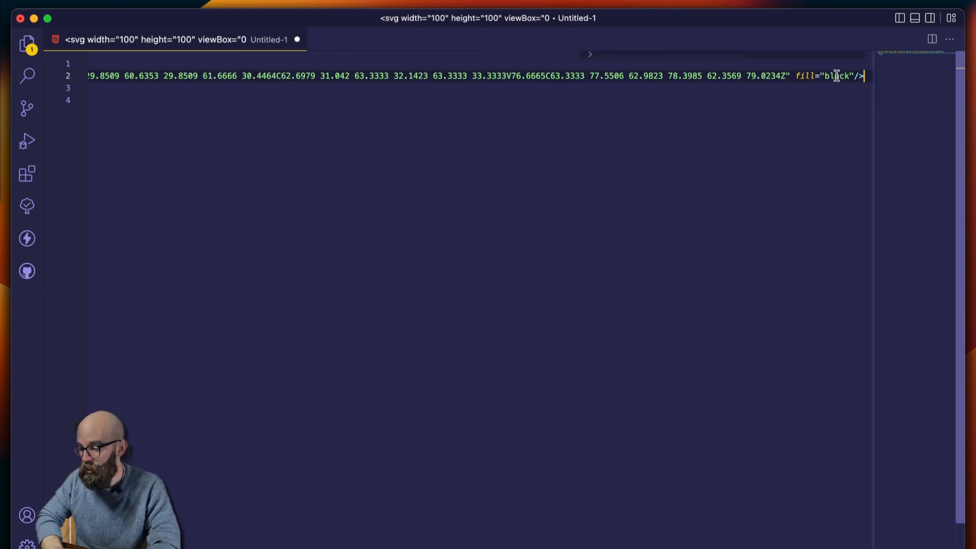
{"action": "double_click", "coordinate": [837, 76]}
{"action": "type", "text": "currentColor"}
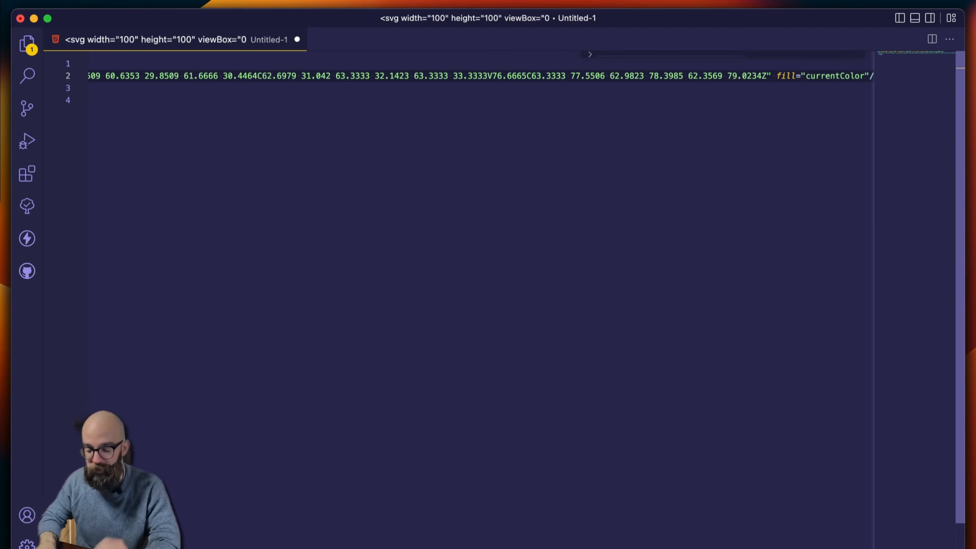
{"action": "key", "text": "shift+alt+Left"}
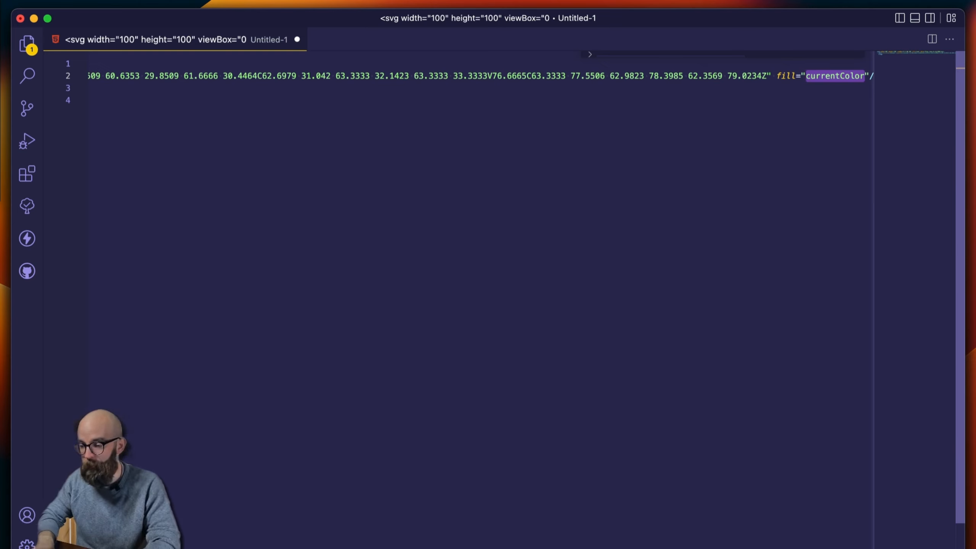
{"action": "key", "text": "shift+Left"}
{"action": "key", "text": "shift+Left"}
{"action": "key", "text": "shift+Left"}
{"action": "key", "text": "BackSpace"}
{"action": "key", "text": "Home"}
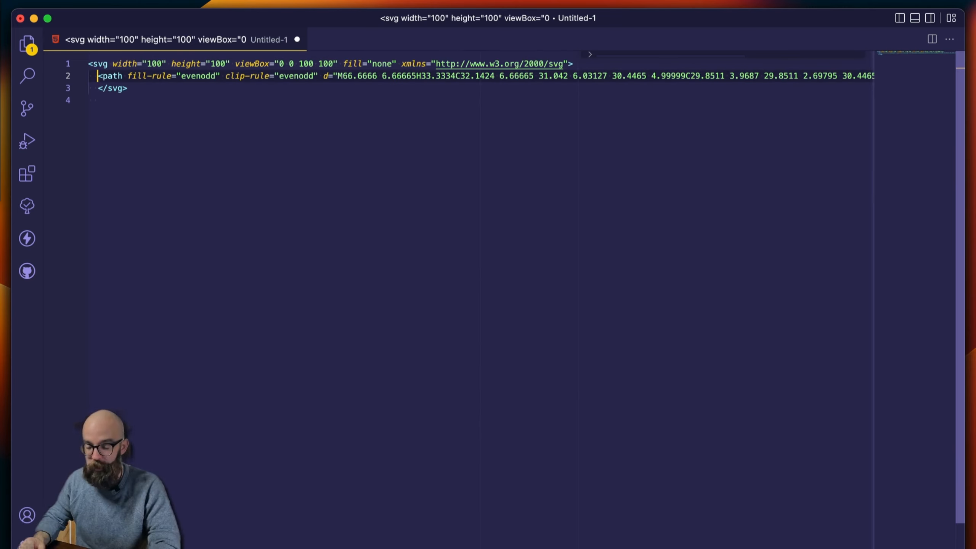